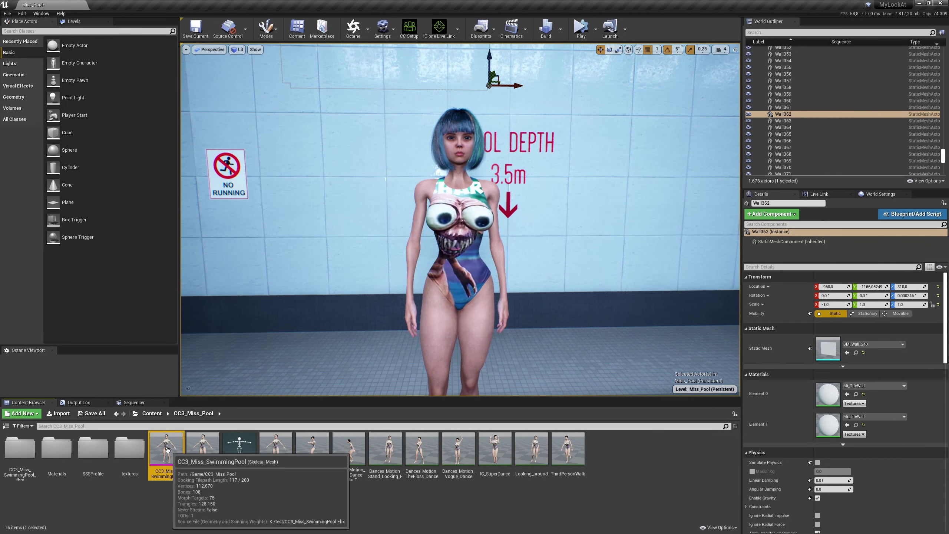
- Create an Anim Blueprint named 'test' from CC3_Miss_SwimmingPool and open it in its editor
right_click(167, 456)
mouse_move(215, 221)
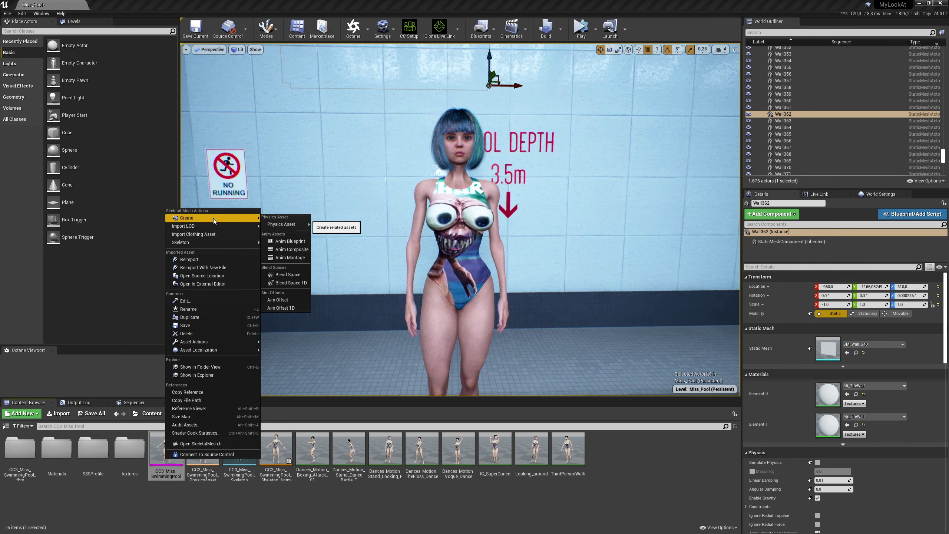
left_click(286, 240)
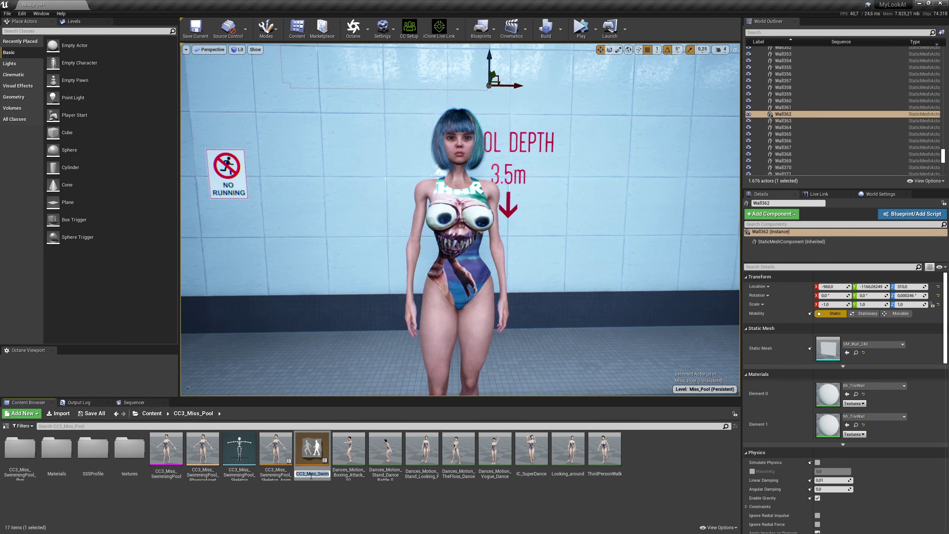
type("test")
key("Return")
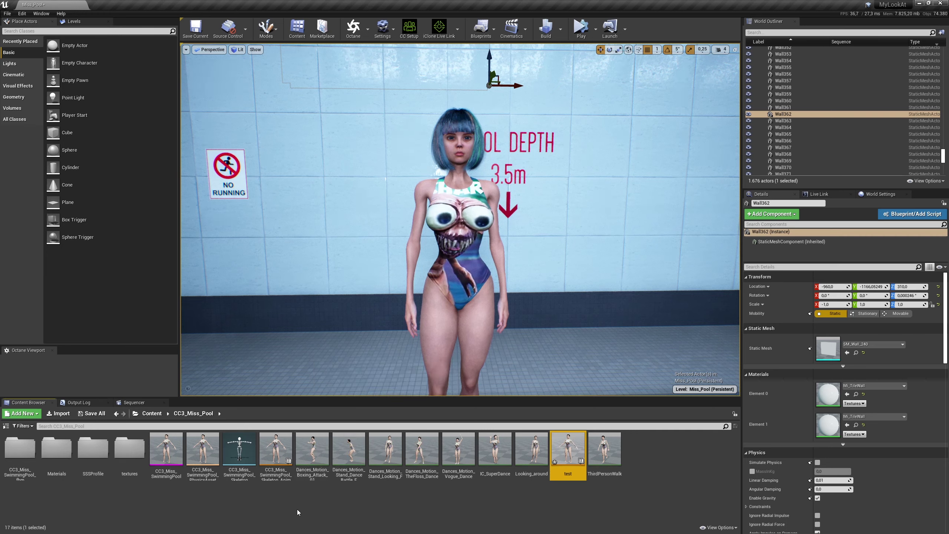
double_click(553, 456)
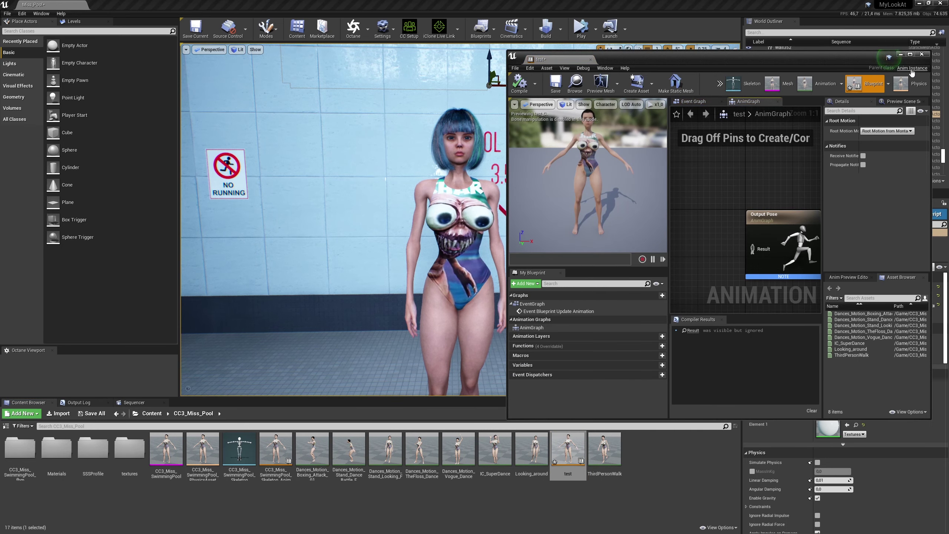
- Enlarge the blueprint editor, add a ThirdPersonWalk node feeding Output Pose, and compile
left_click_drag(866, 59, 467, 26)
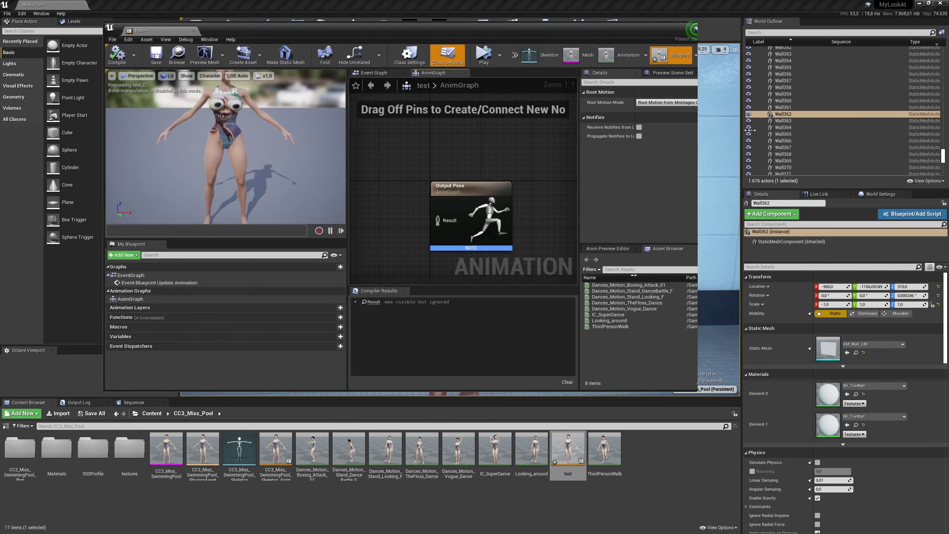
left_click_drag(372, 170, 280, 170)
left_click_drag(394, 191, 650, 142)
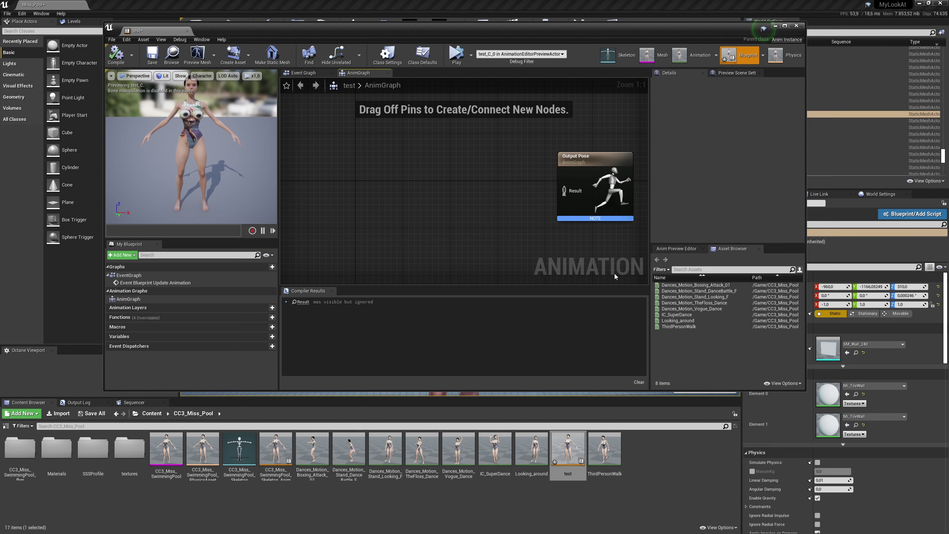
left_click_drag(679, 327, 410, 190)
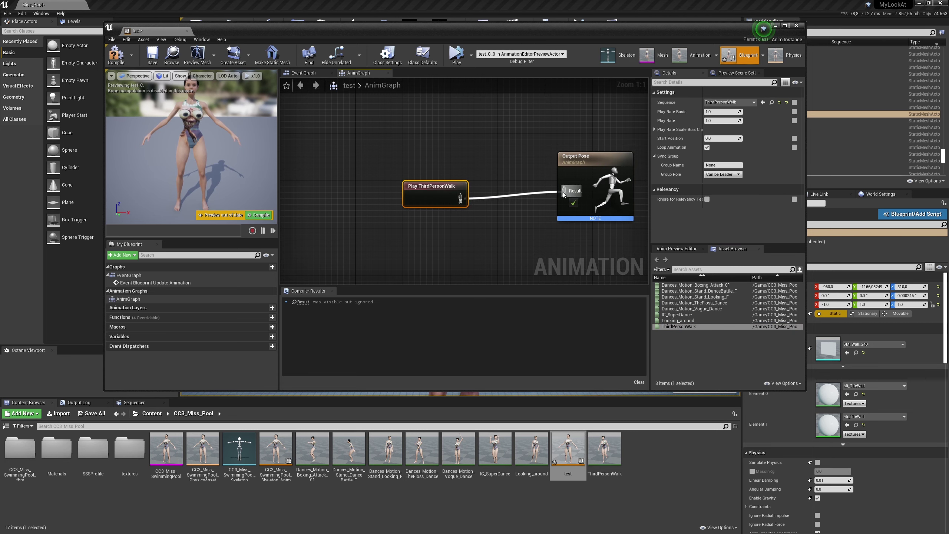
left_click(270, 214)
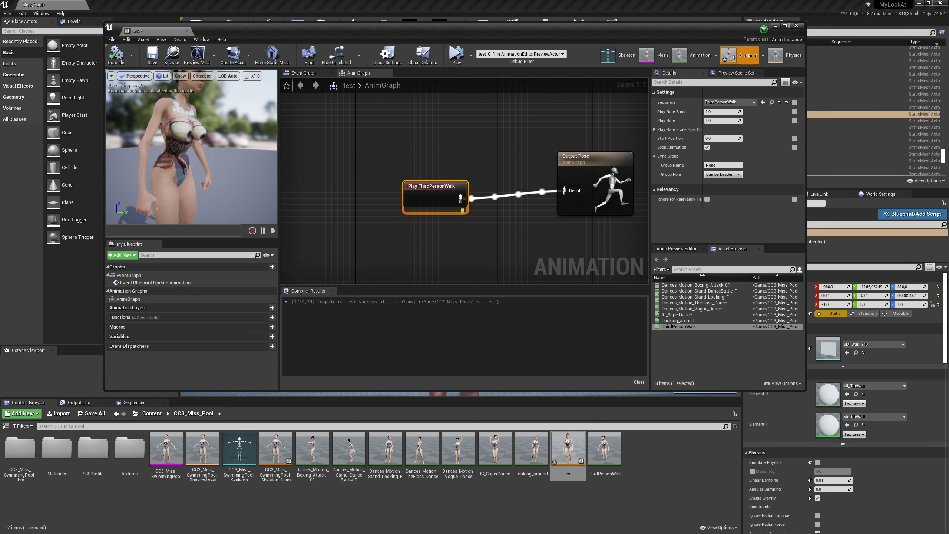
- Spread the ThirdPersonWalk and Output Pose nodes apart and frame both in the graph
left_click_drag(418, 192, 295, 175)
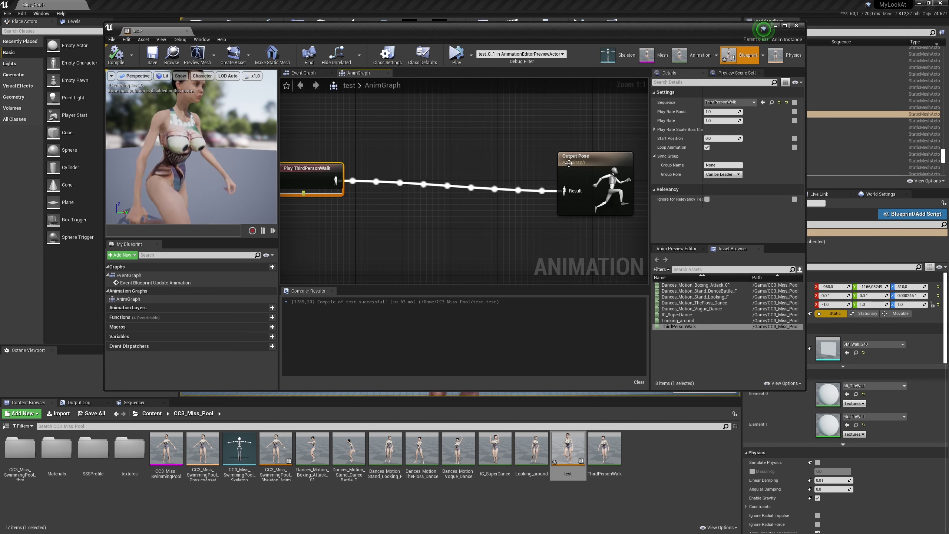
left_click_drag(584, 163, 624, 158)
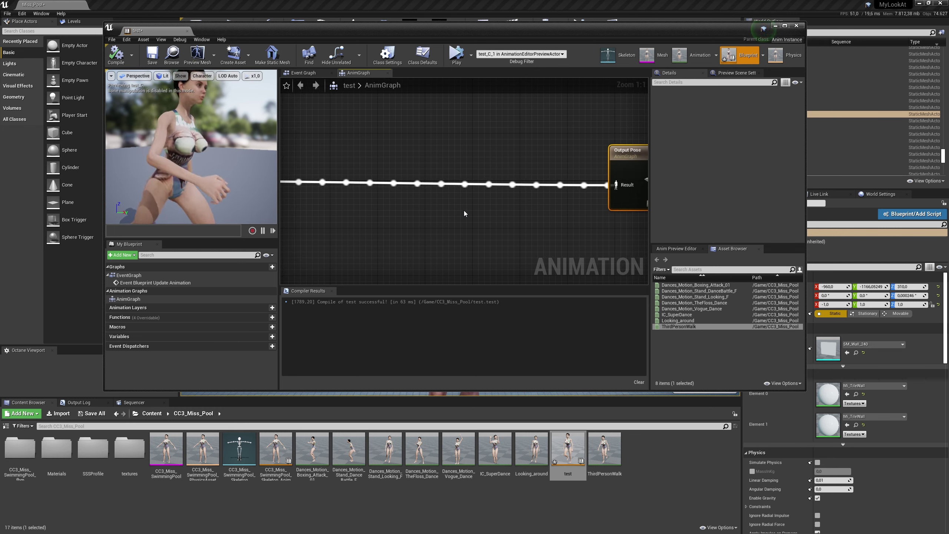
scroll(464, 213, "down", 3)
scroll(464, 214, "down", 1)
right_click_drag(464, 214, 459, 213)
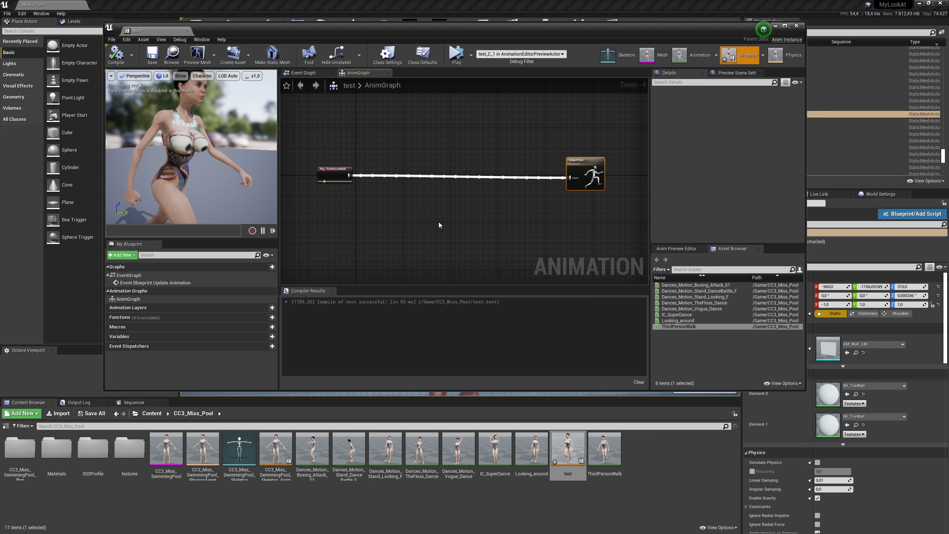
right_click_drag(412, 236, 414, 236)
- Add an Anim Dynamics node to the AnimGraph via the 'anim dy' search
right_click(413, 236)
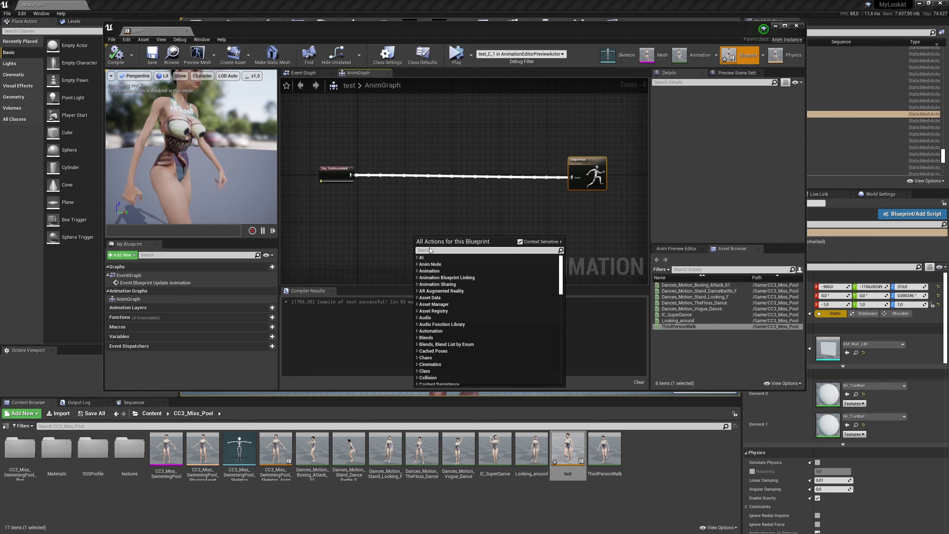
type("a")
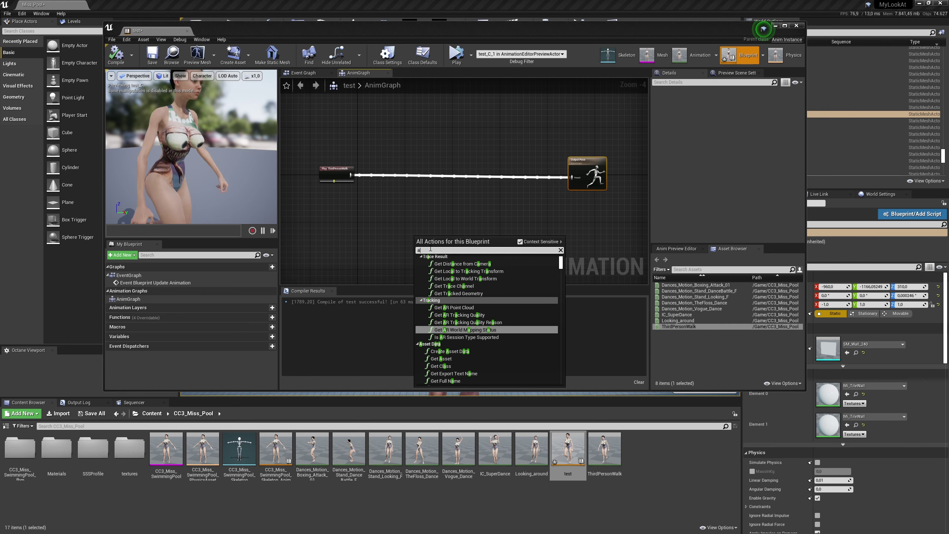
type("nim")
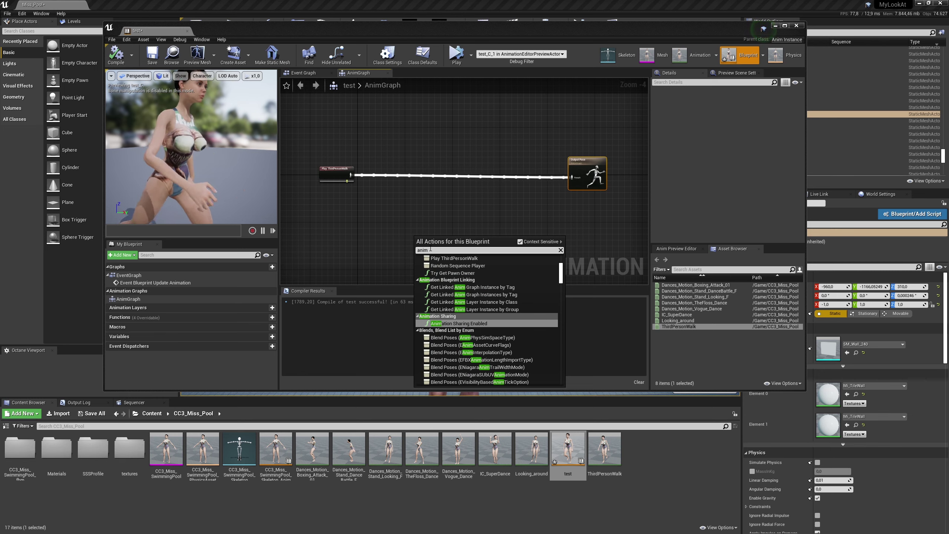
type(" dy")
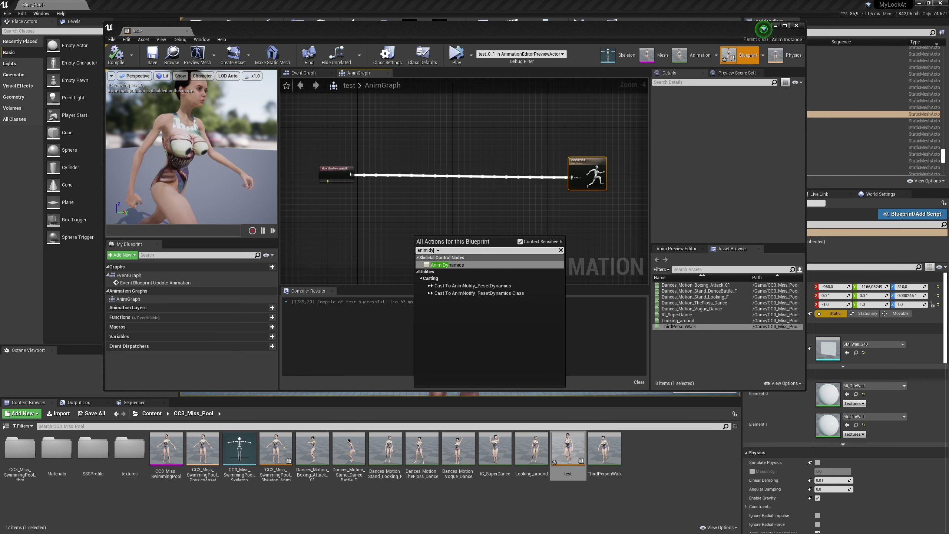
left_click(447, 265)
left_click_drag(438, 242, 438, 215)
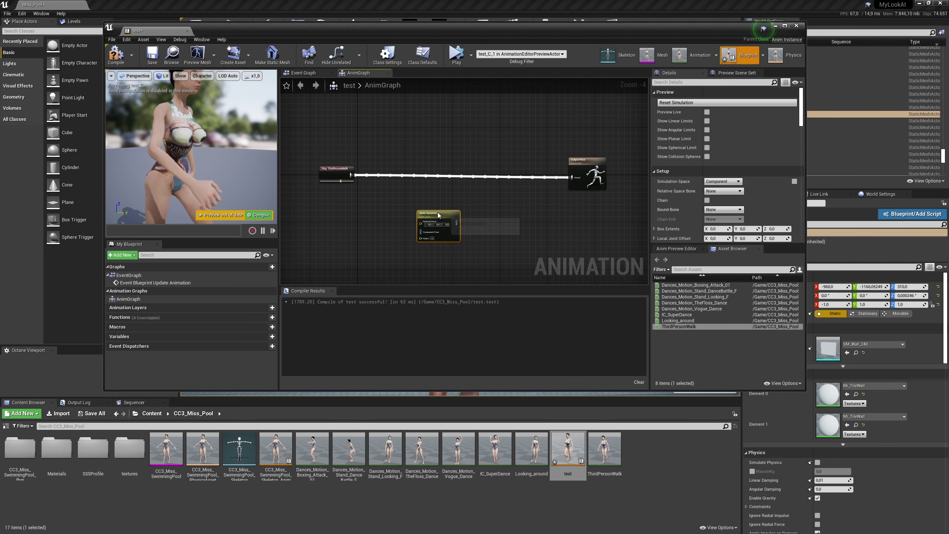
scroll(450, 165, "up", 1)
scroll(452, 165, "up", 1)
scroll(456, 163, "up", 1)
scroll(463, 161, "up", 1)
scroll(430, 225, "down", 1)
scroll(430, 225, "down", 1)
scroll(430, 225, "down", 1)
scroll(430, 225, "down", 1)
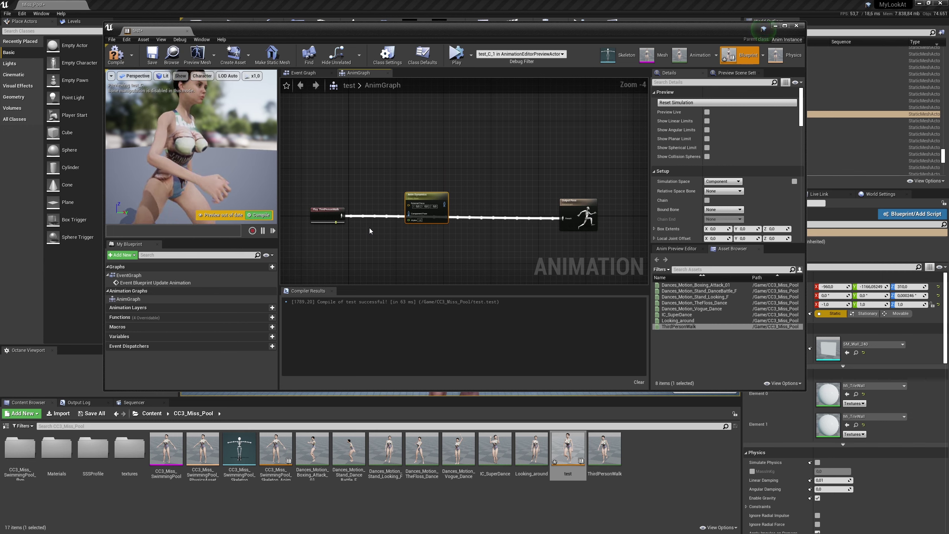
- Wire Anim Dynamics between the walk pose and Output Pose, compile, and select the node
left_click_drag(390, 220, 445, 205)
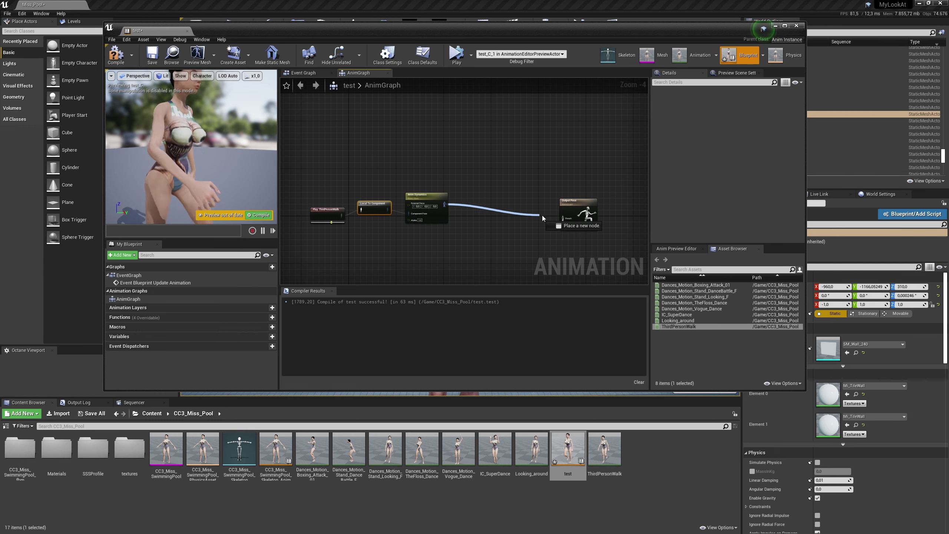
left_click_drag(561, 218, 562, 218)
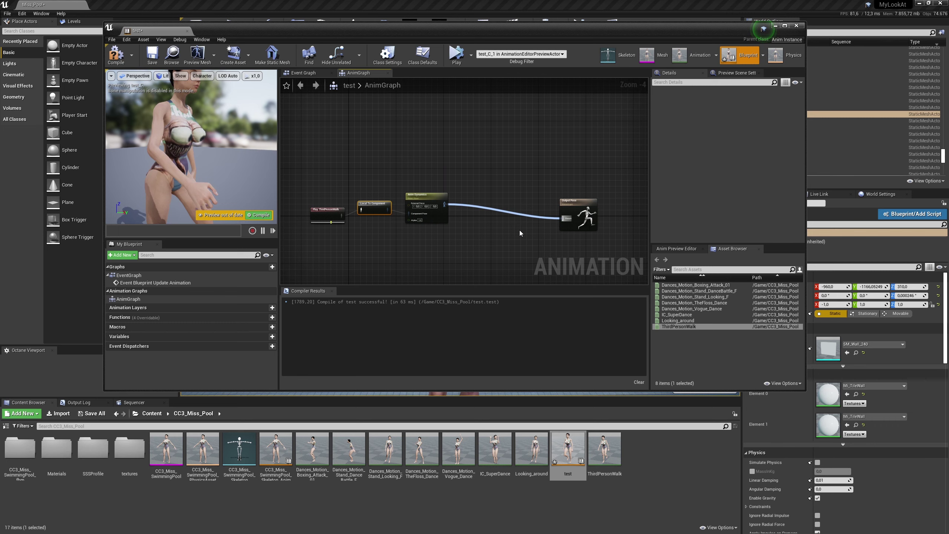
left_click(261, 214)
scroll(411, 240, "up", 3)
left_click(442, 171)
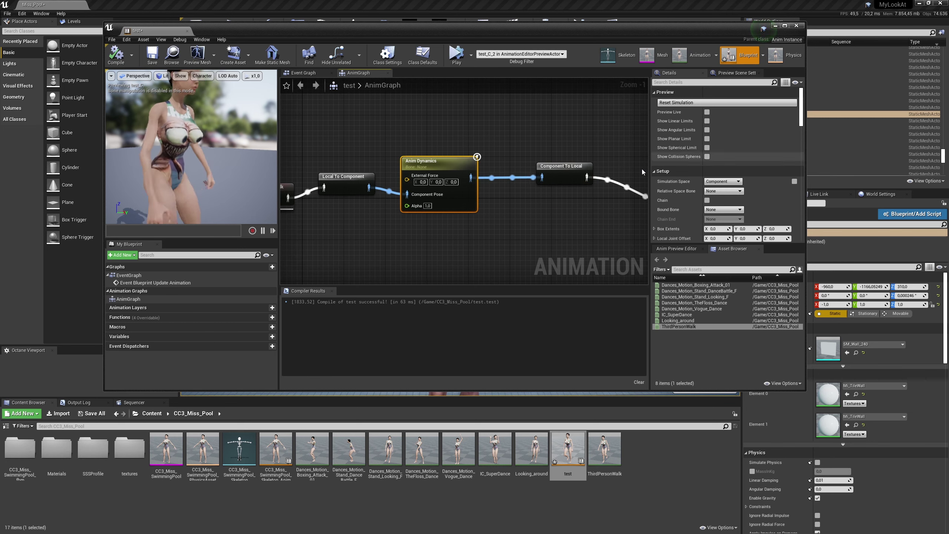
- Enable Chain with Bound Bone cc_base_l_ribstwist and Chain End cc_base_l_breast, then recompile
left_click(707, 199)
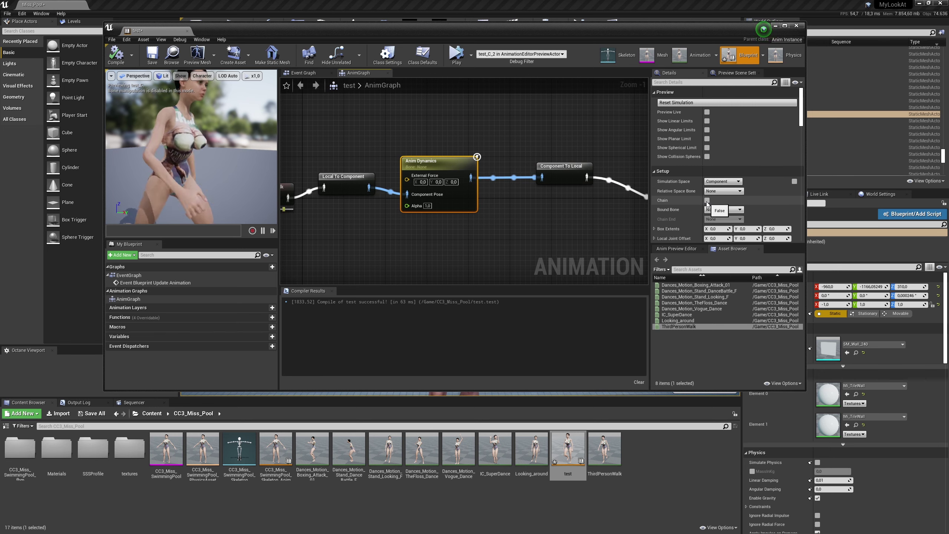
left_click(728, 209)
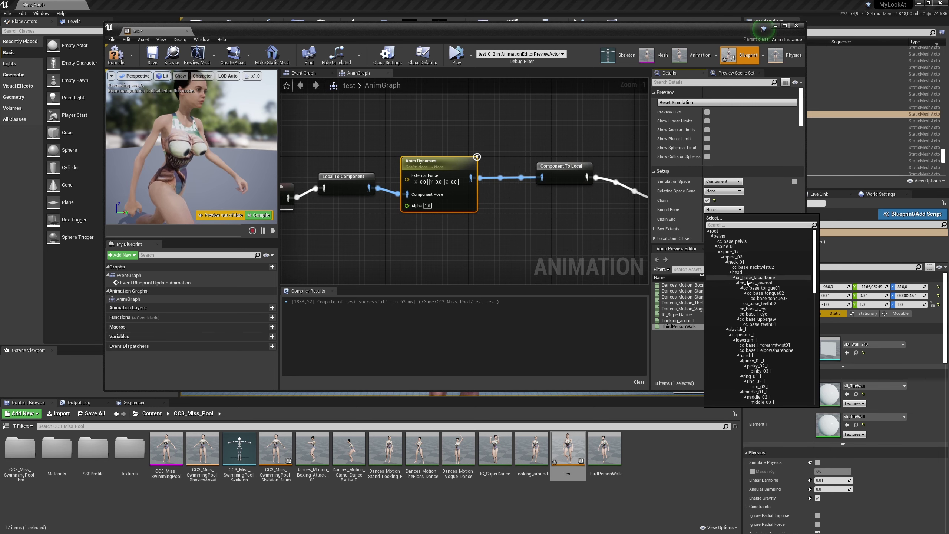
scroll(749, 287, "down", 5)
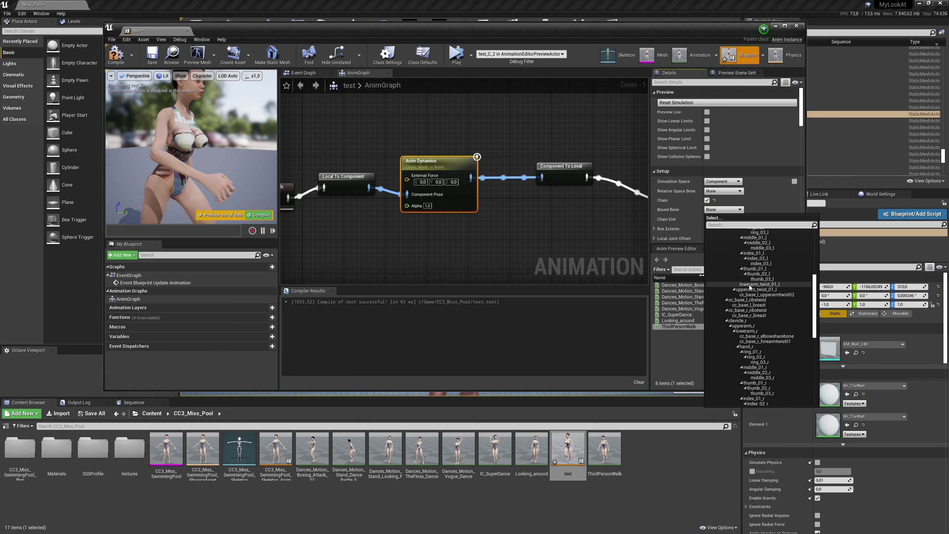
left_click(745, 299)
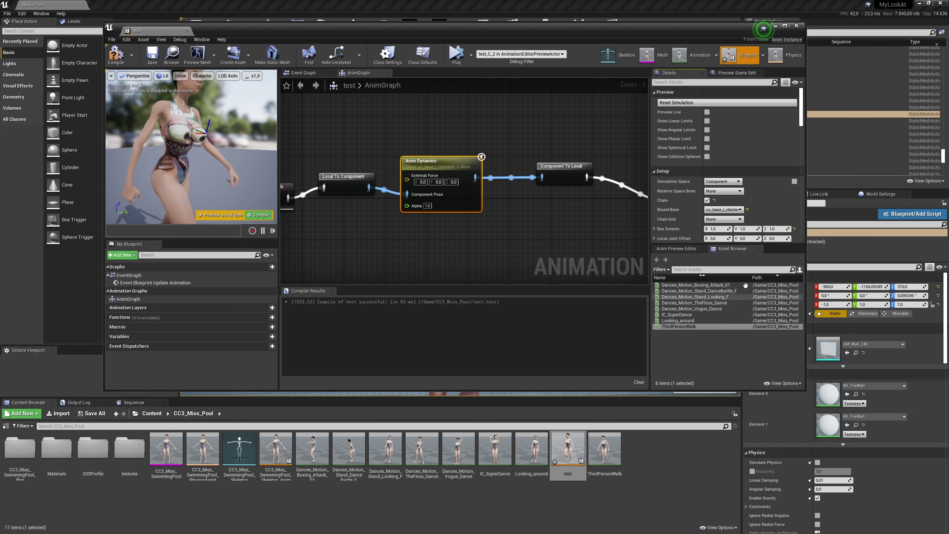
left_click(738, 220)
scroll(729, 307, "down", 10)
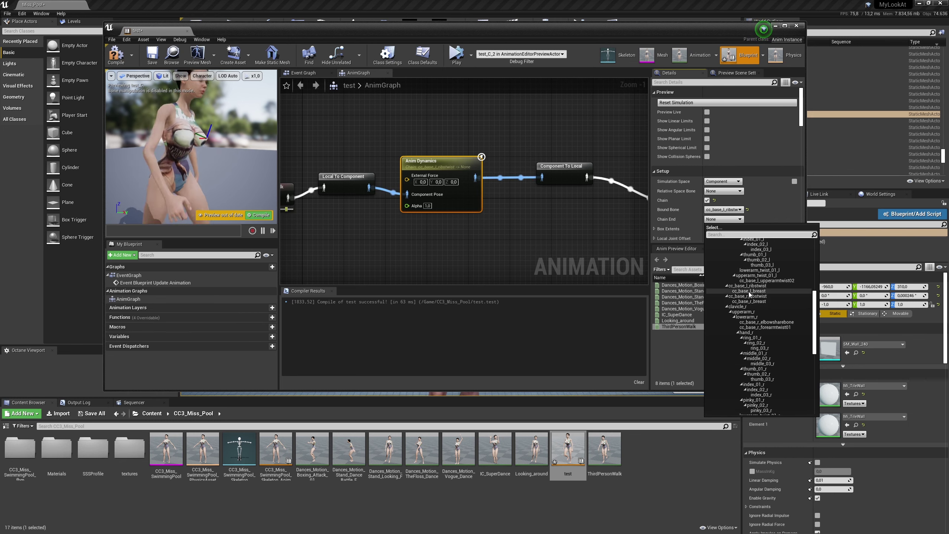
left_click(748, 291)
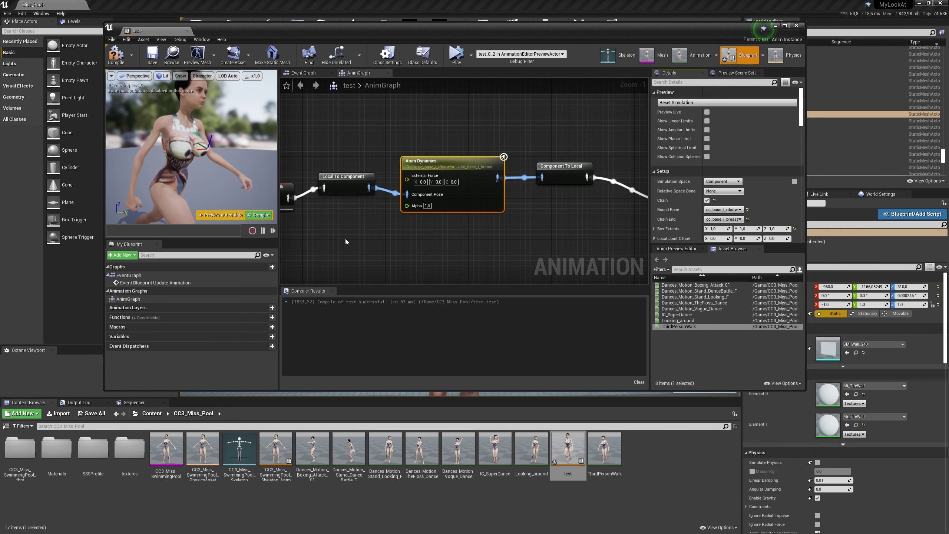
left_click(258, 217)
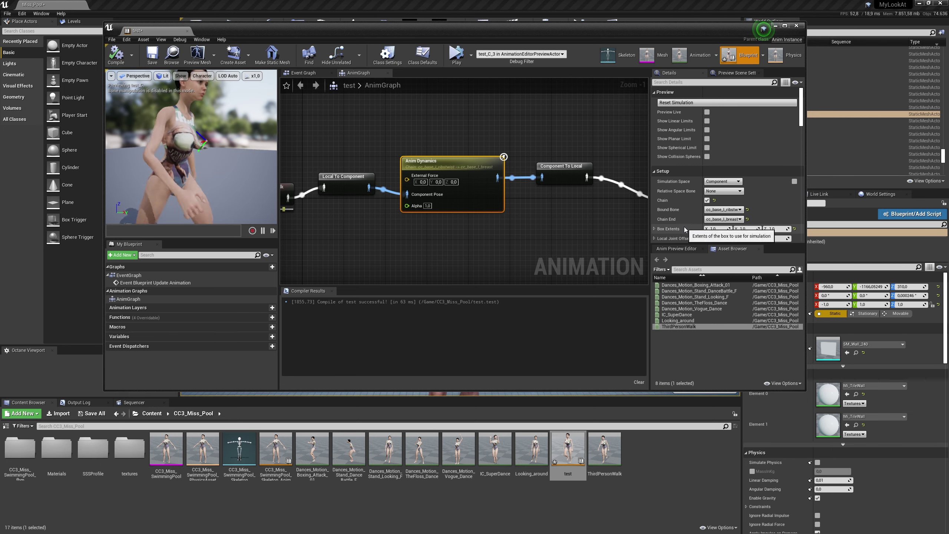
- Set Anim Dynamics box extents X to 5.0 and Gravity Scale to 0, then recompile
scroll(686, 228, "down", 1)
scroll(686, 225, "down", 1)
scroll(686, 225, "down", 1)
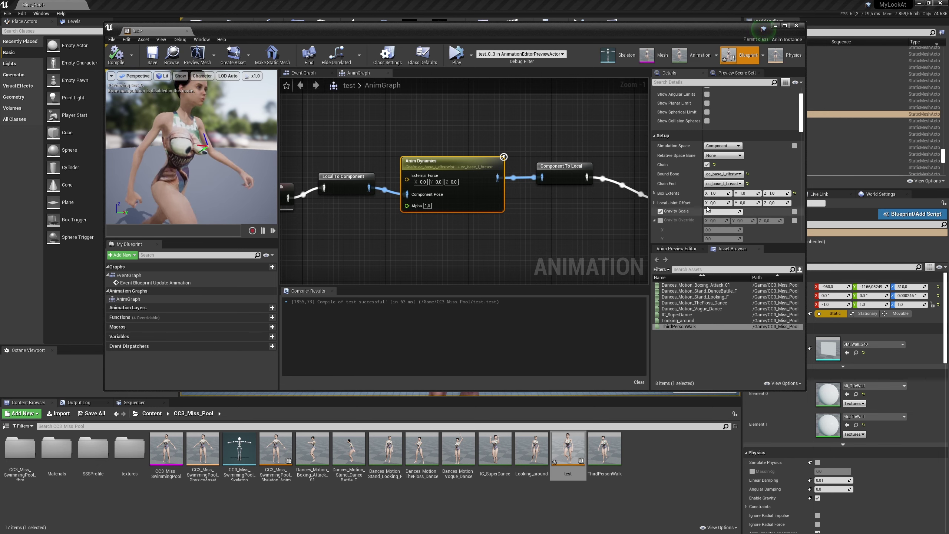
left_click_drag(715, 194, 776, 195)
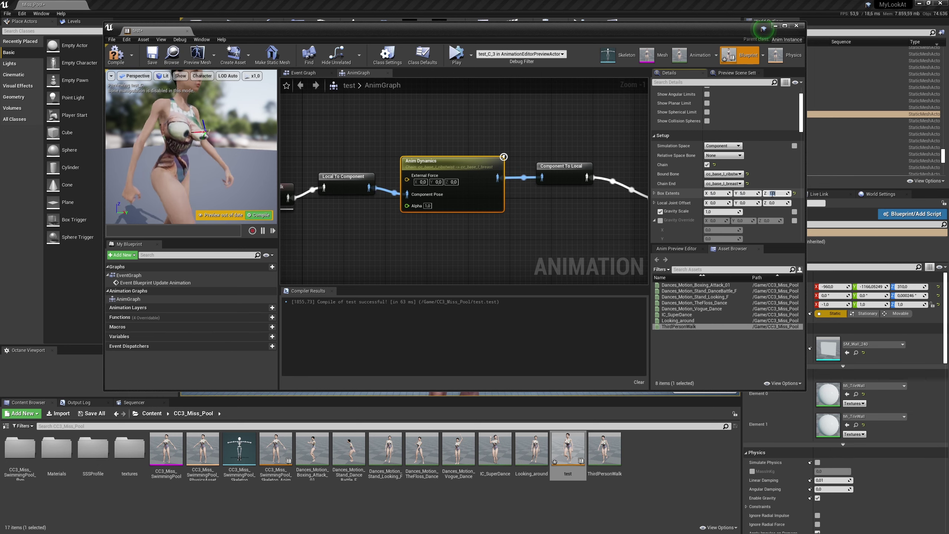
left_click(714, 212)
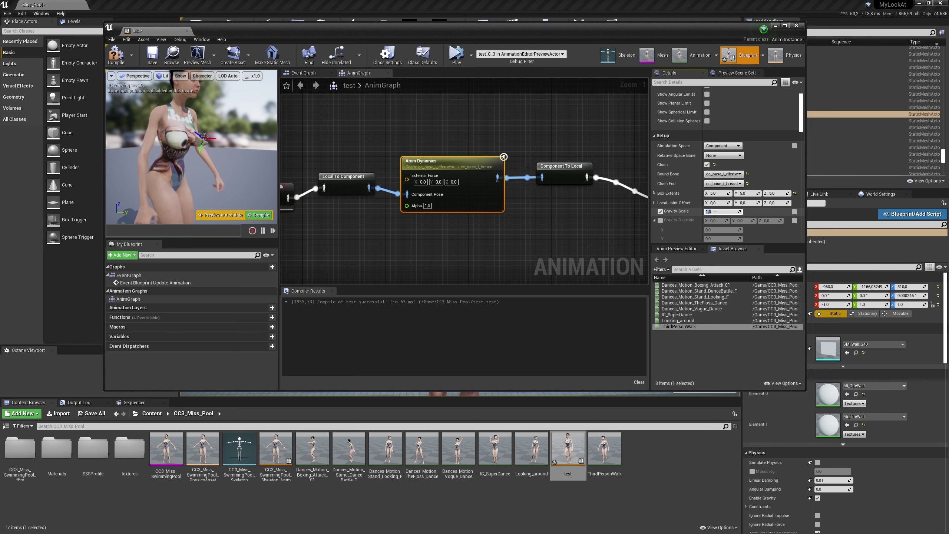
type("0")
key("Return")
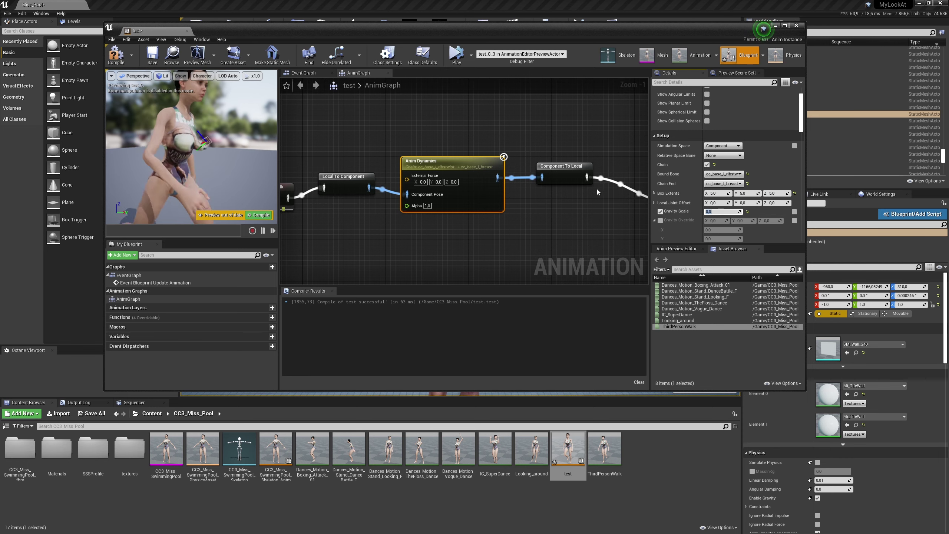
left_click(263, 216)
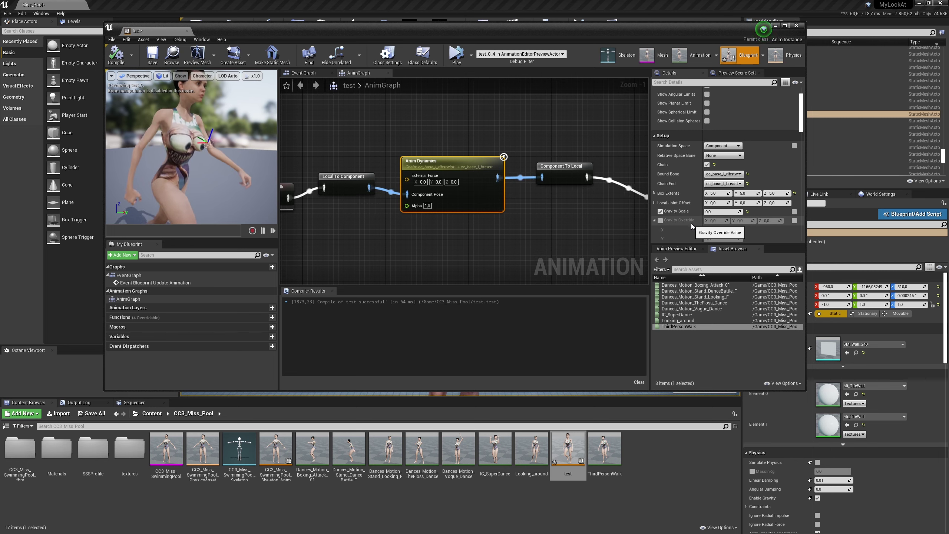
scroll(691, 224, "down", 2)
scroll(691, 223, "down", 2)
scroll(692, 197, "down", 1)
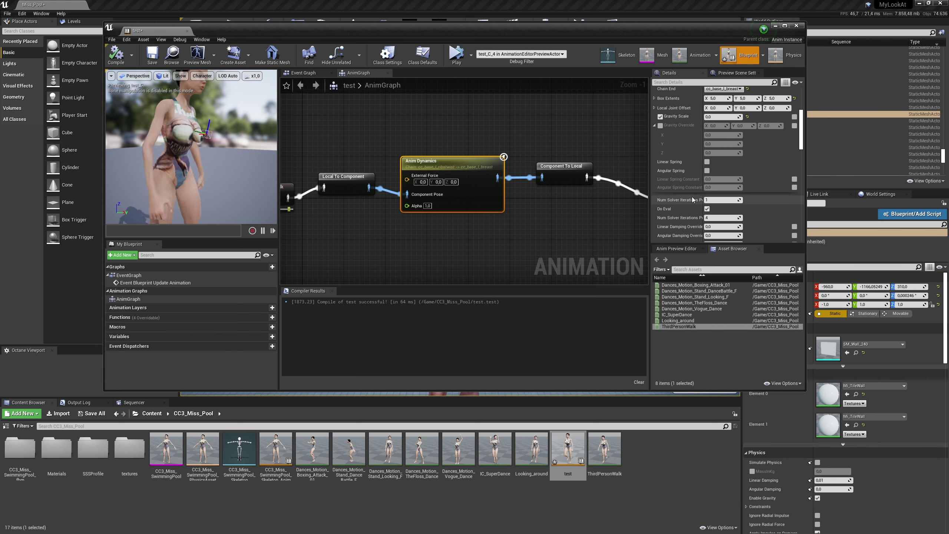
- Turn on Linear Spring for Anim Dynamics and recompile
left_click(707, 163)
scroll(690, 210, "down", 1)
scroll(689, 209, "down", 1)
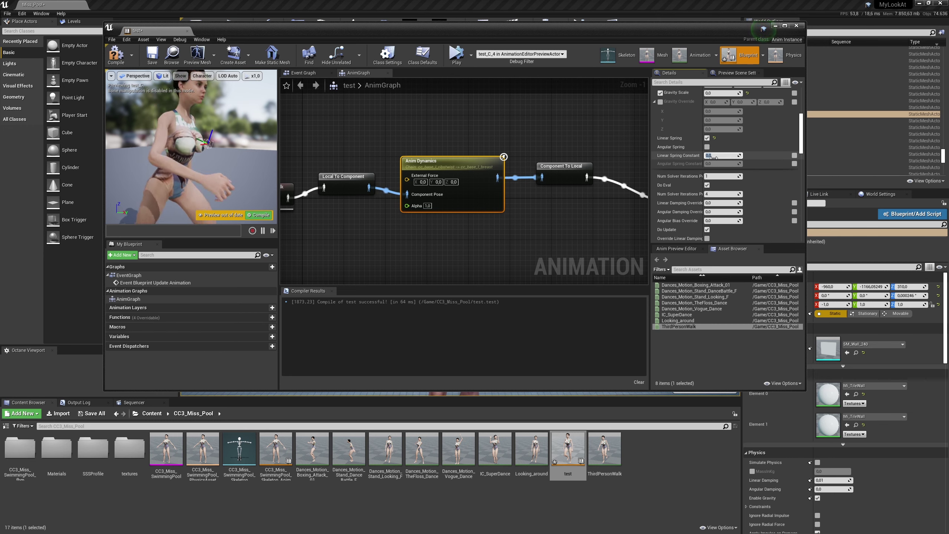
left_click(270, 215)
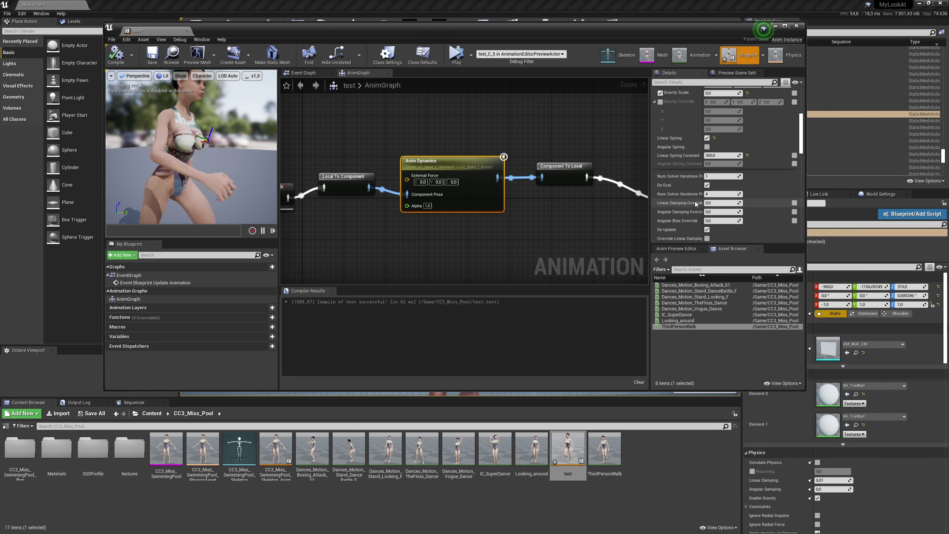
- Set Linear Spring Constant to 300 and the damping and angular bias overrides to 50
scroll(694, 203, "down", 1)
scroll(693, 203, "down", 1)
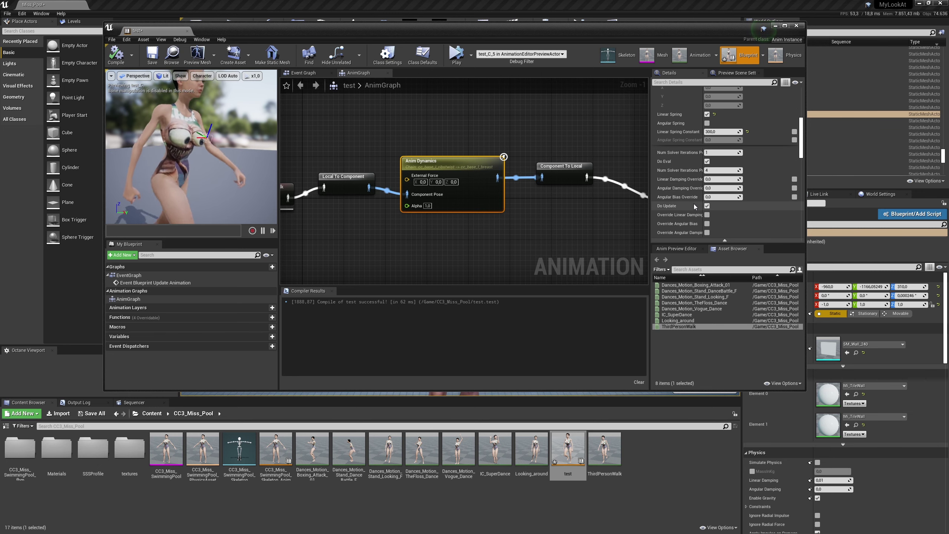
scroll(693, 203, "down", 1)
scroll(694, 203, "down", 1)
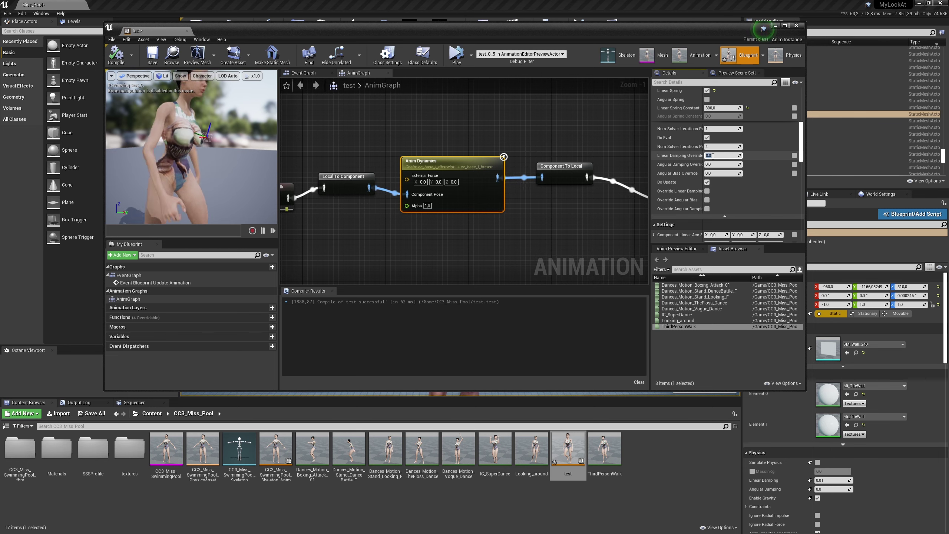
key("Return")
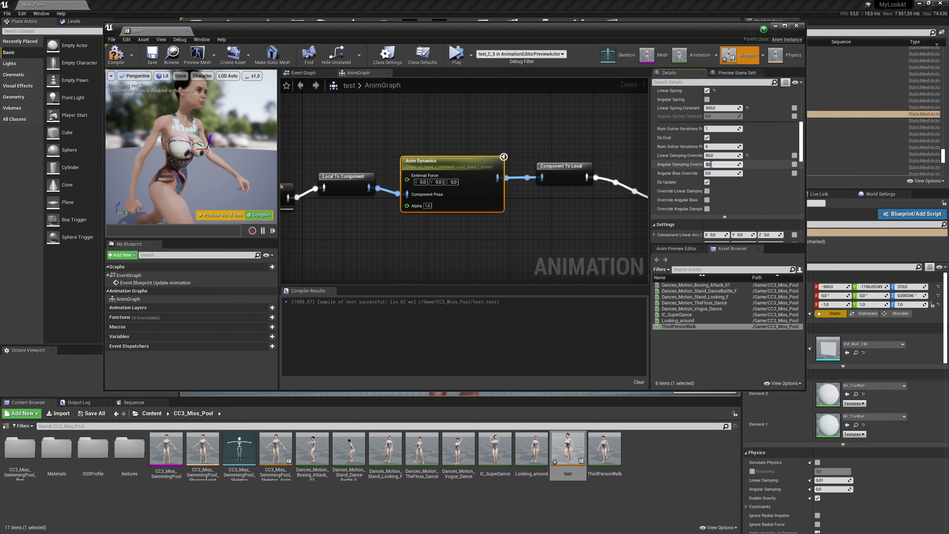
type("50")
key("Return")
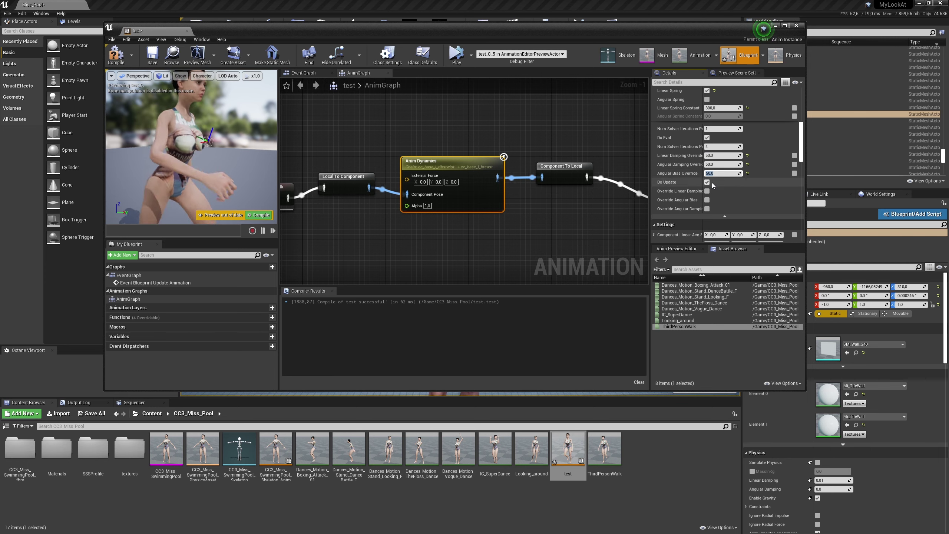
scroll(710, 190, "down", 1)
scroll(710, 190, "down", 1)
- Limit Linear Axes Z between -5 and 5 under Constraint Setup and recompile
scroll(710, 190, "down", 1)
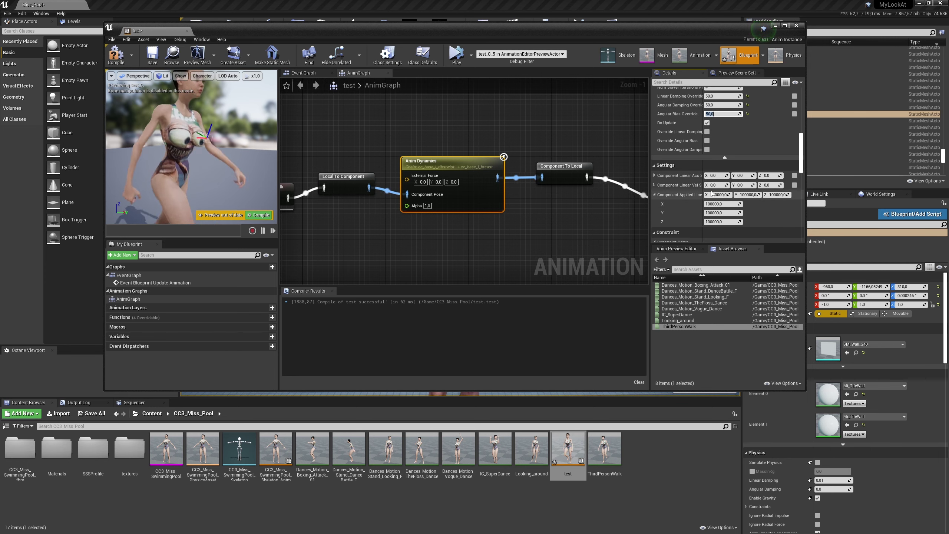
scroll(710, 190, "down", 1)
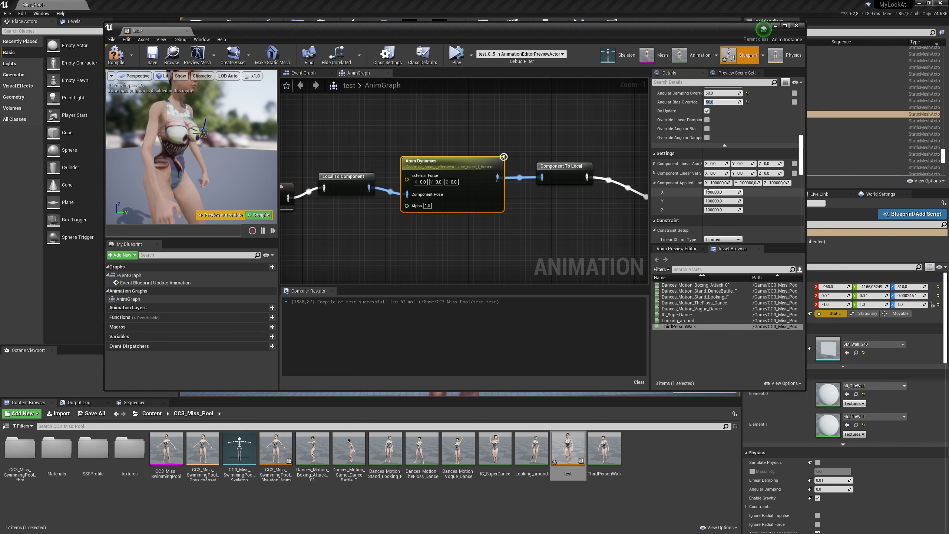
scroll(710, 191, "down", 1)
scroll(711, 192, "down", 1)
scroll(711, 192, "down", 1)
scroll(711, 193, "down", 1)
scroll(710, 193, "down", 1)
scroll(707, 194, "down", 1)
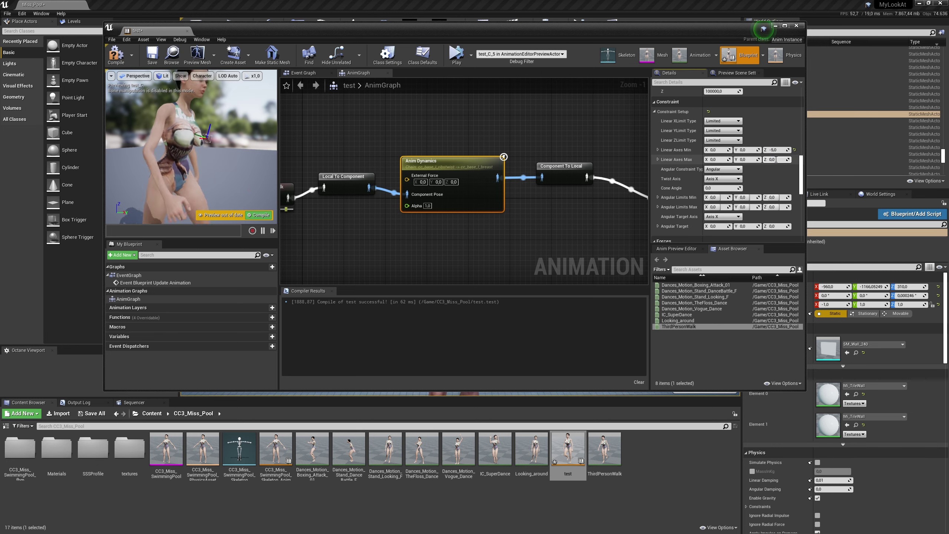
key("Return")
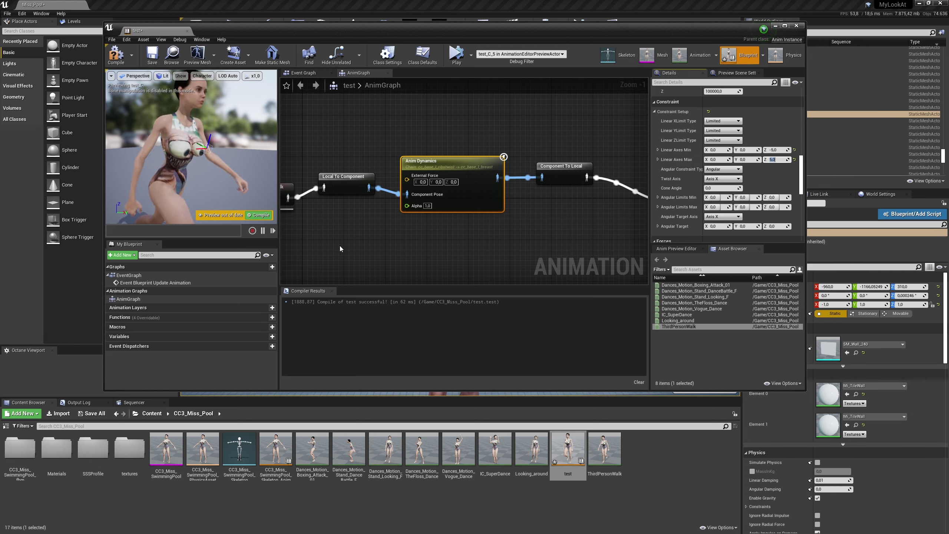
left_click(267, 217)
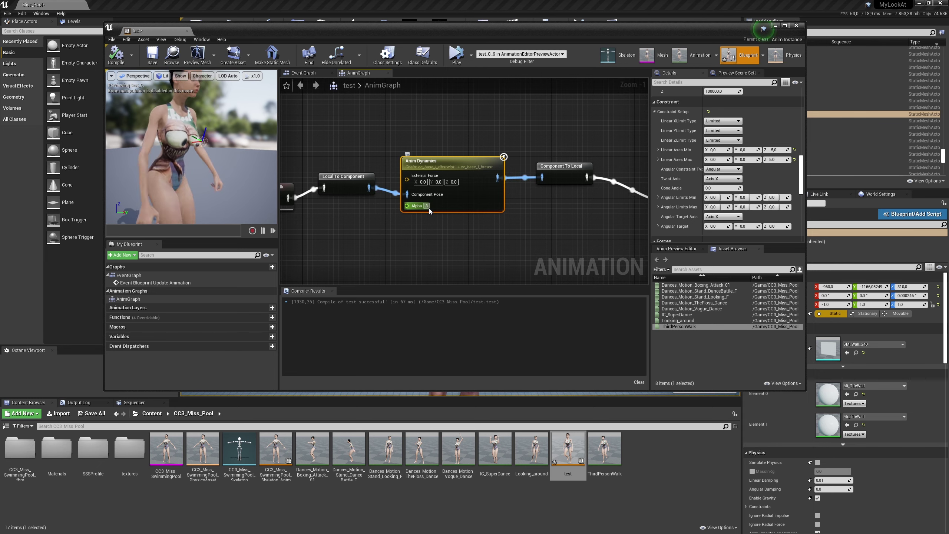
left_click(268, 219)
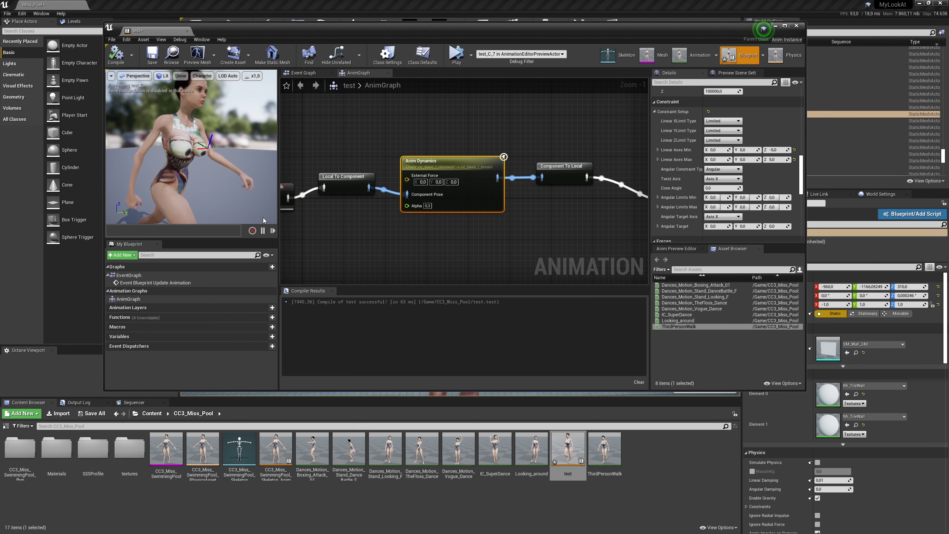
scroll(445, 223, "down", 4)
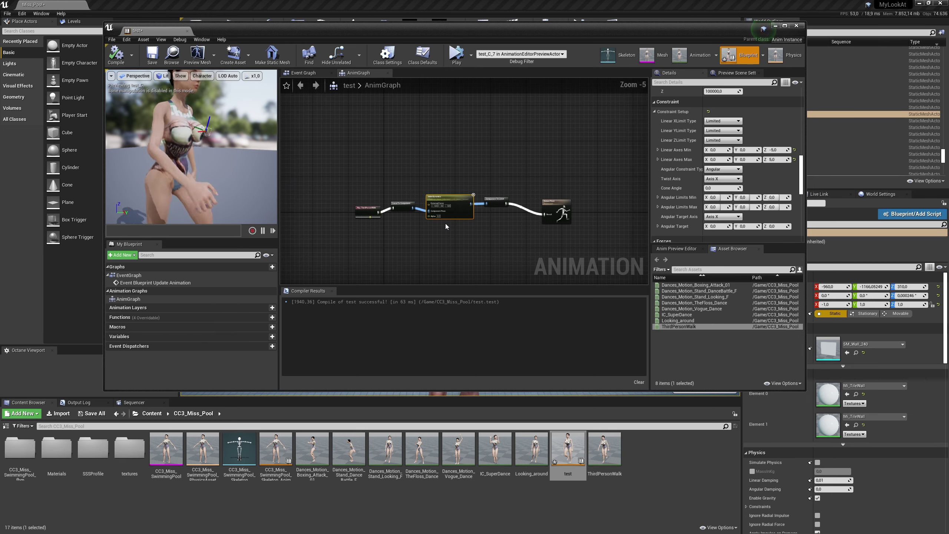
- Shift Component To Local and Output Pose right and paste a duplicate Anim Dynamics node
left_click_drag(495, 184, 559, 222)
left_click_drag(505, 203, 563, 202)
left_click(451, 197)
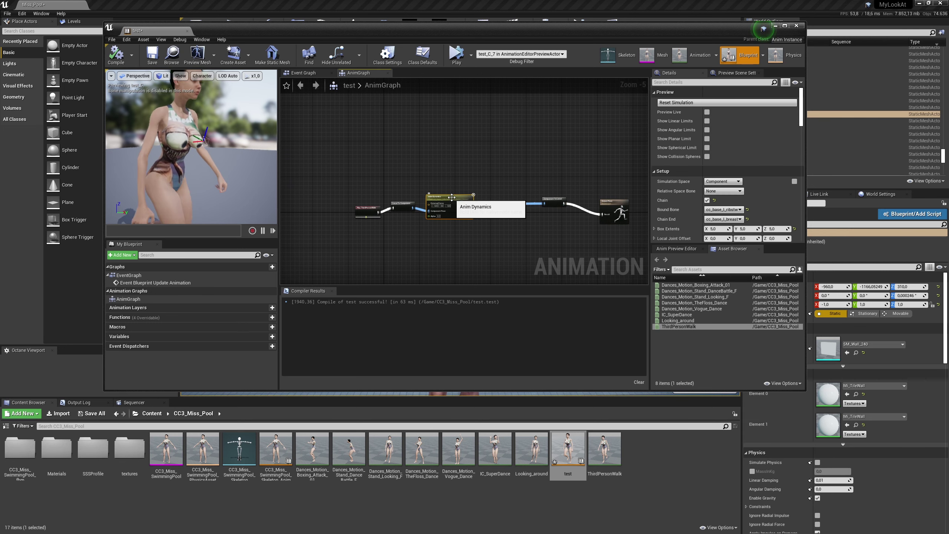
key("ctrl+c")
key("ctrl+v")
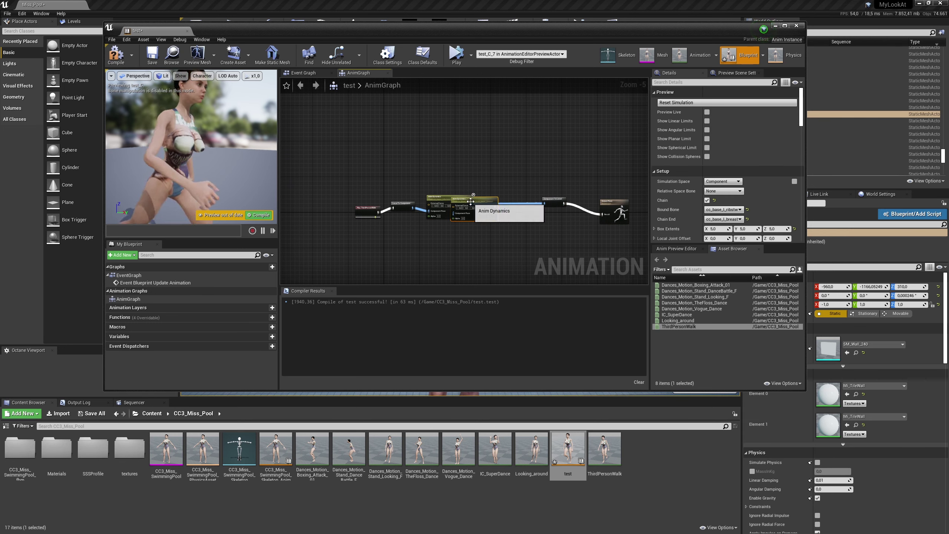
left_click_drag(507, 206, 505, 199)
- Wire the duplicate between the first Anim Dynamics node and Component To Local
scroll(505, 199, "up", 1)
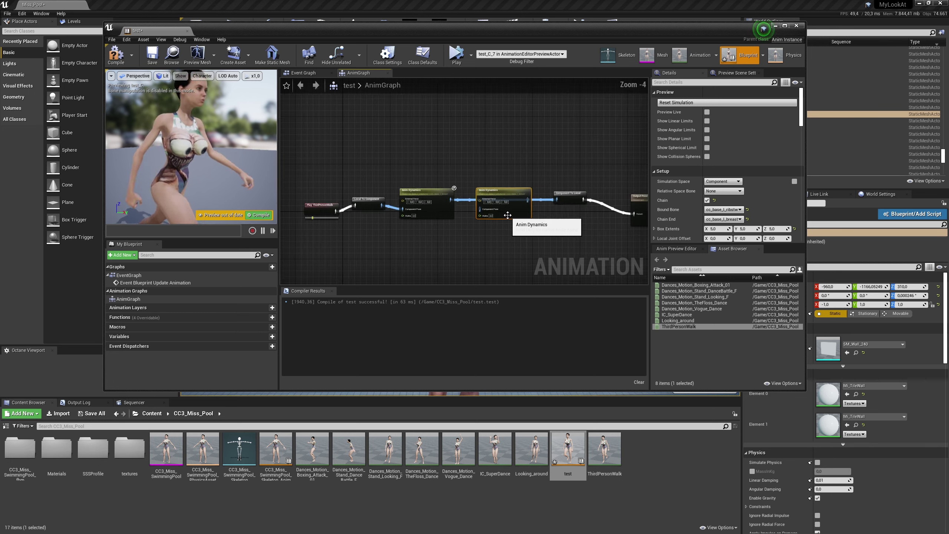
scroll(505, 199, "up", 1)
left_click_drag(430, 195, 470, 207)
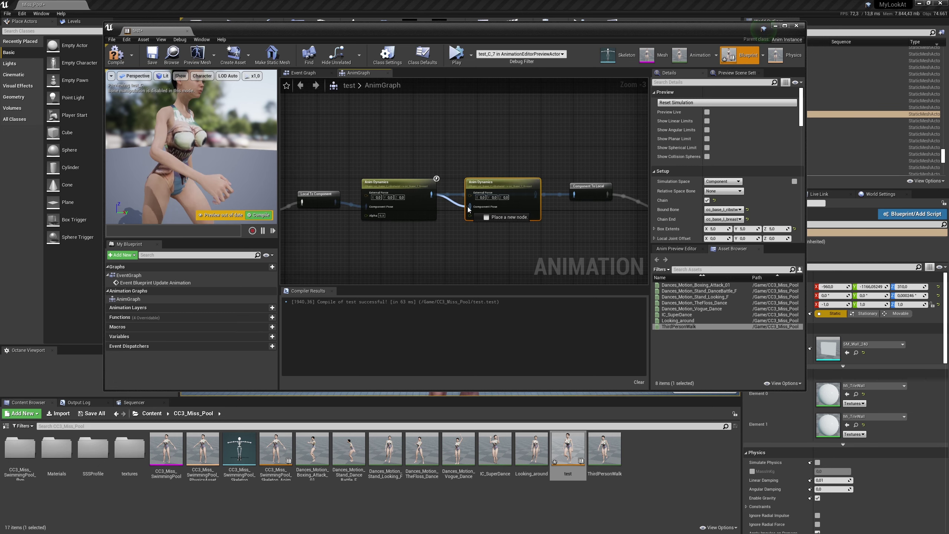
left_click_drag(535, 194, 573, 194)
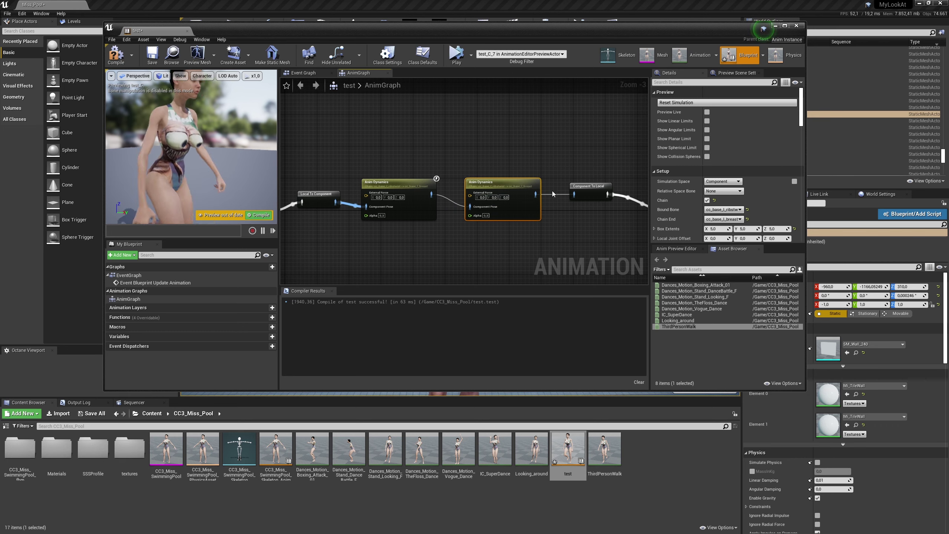
- Bind the second node from cc_base_r_ribstwist to chain end cc_base_r_breast and recompile
left_click(739, 209)
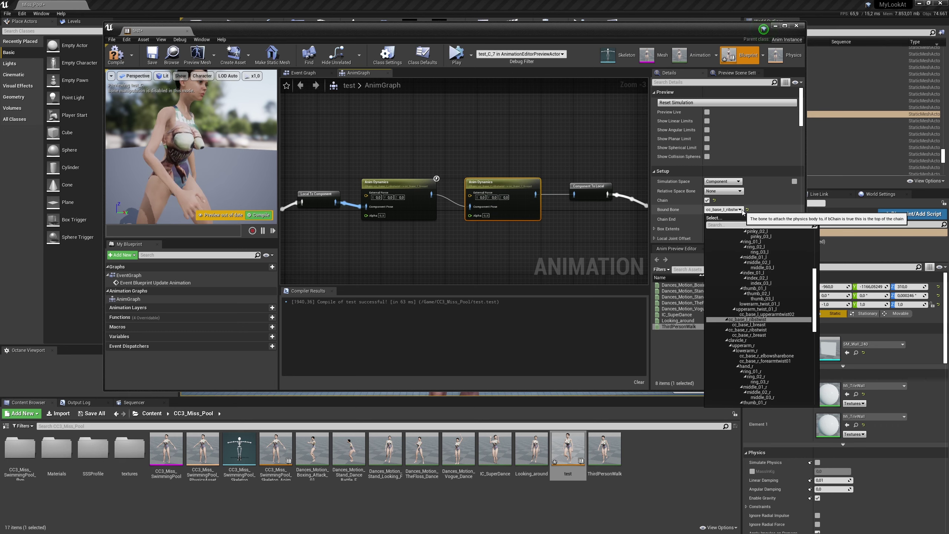
left_click(757, 330)
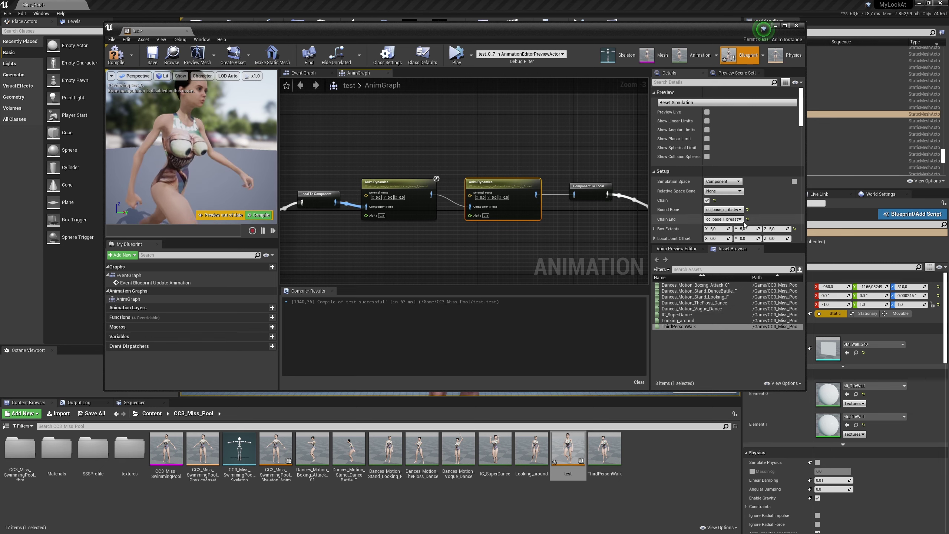
left_click(723, 219)
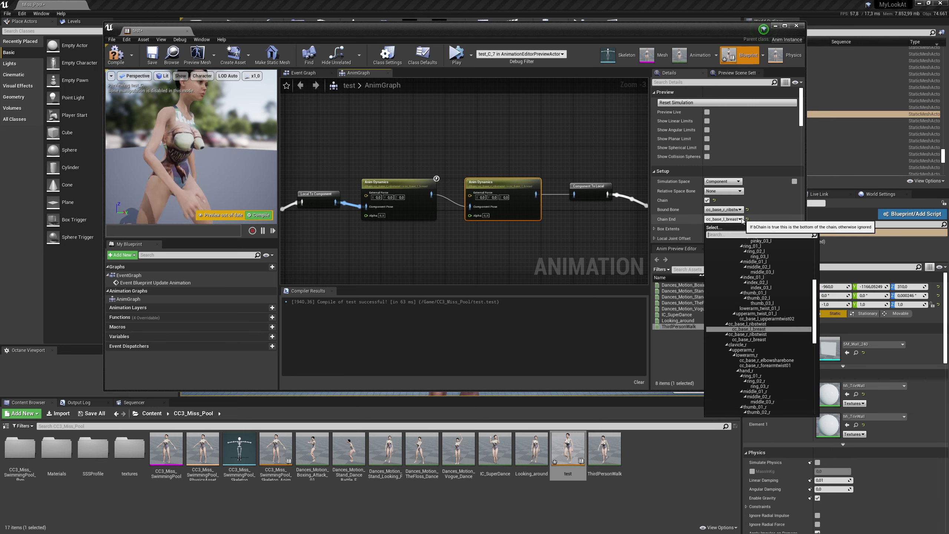
left_click(756, 340)
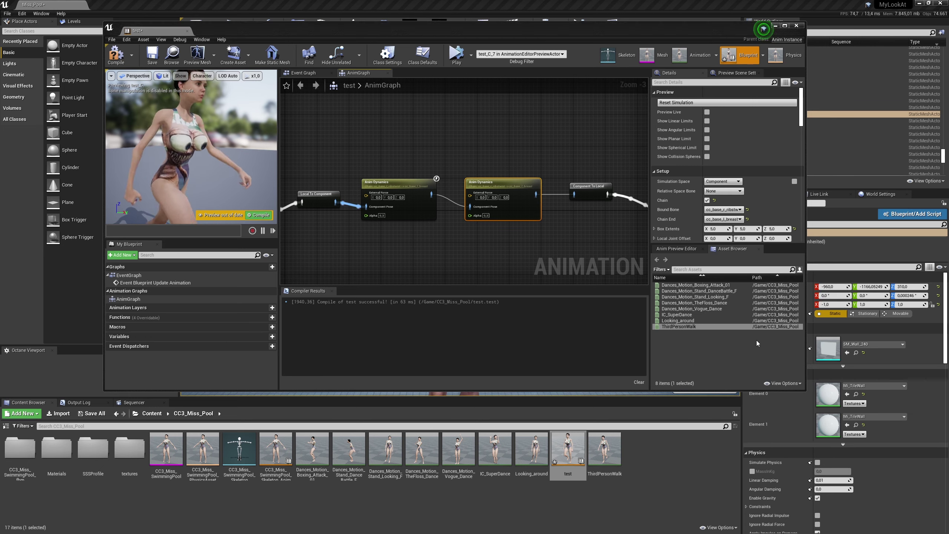
left_click(263, 215)
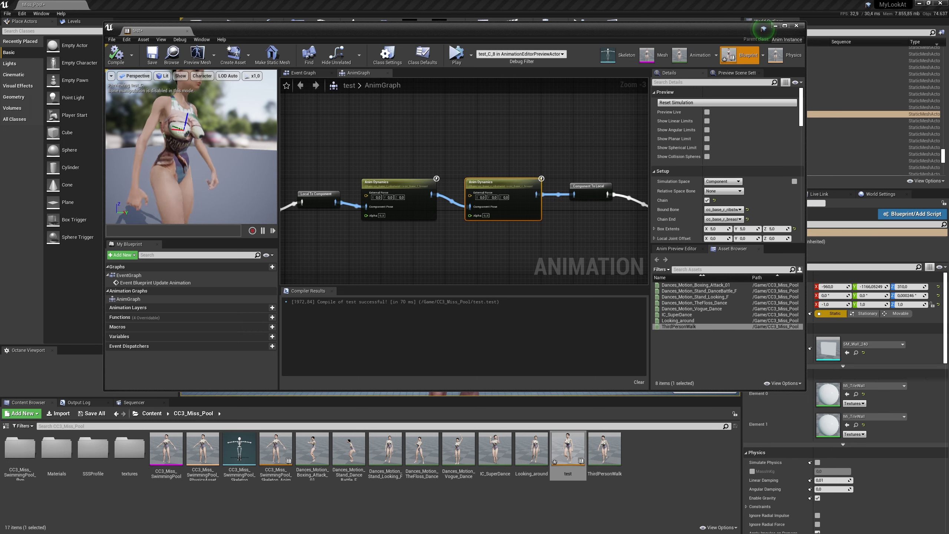
- Pan to the start of the chain and move the Play ThirdPersonWalk node aside
scroll(393, 240, "down", 3)
scroll(393, 240, "up", 1)
mouse_move(393, 240)
right_mouse_down()
mouse_move(476, 262)
mouse_move(456, 261)
right_mouse_up()
scroll(403, 236, "up", 2)
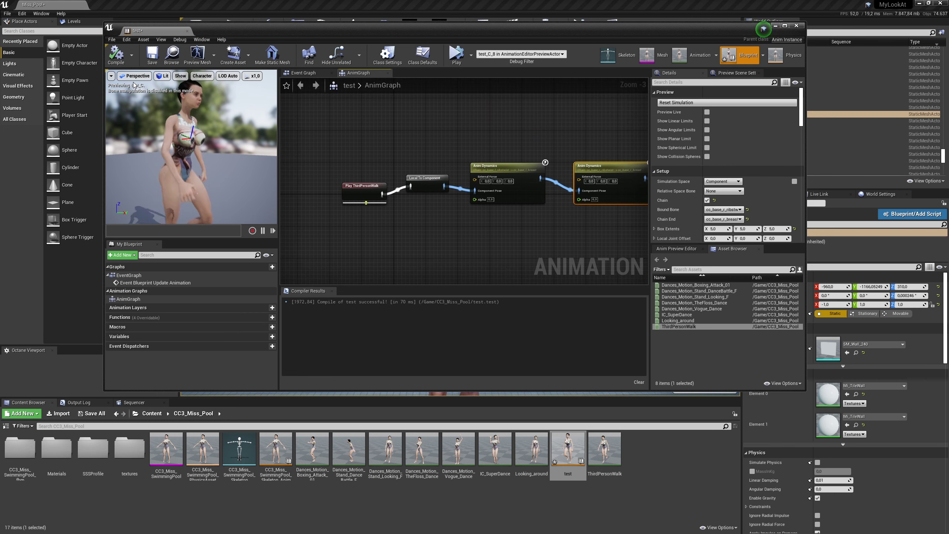
left_click(326, 161)
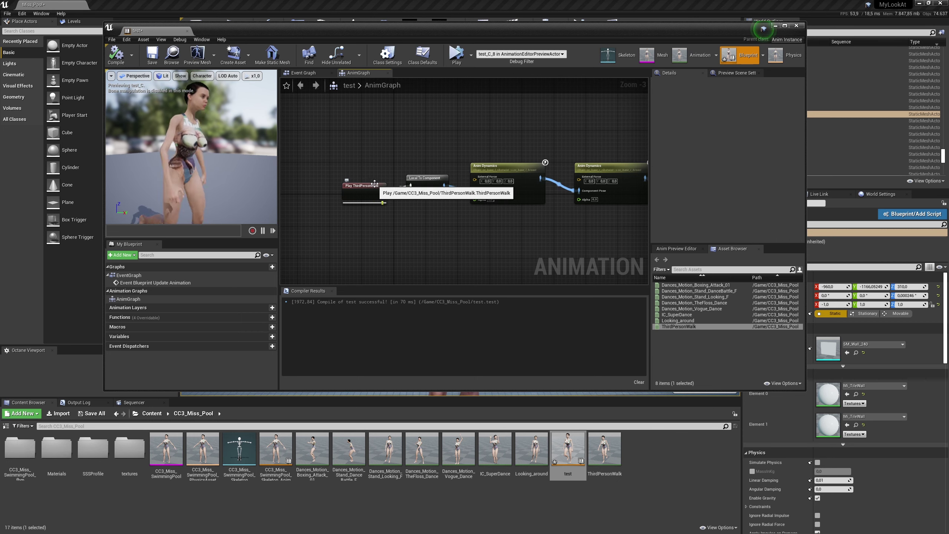
left_click_drag(363, 189, 313, 177)
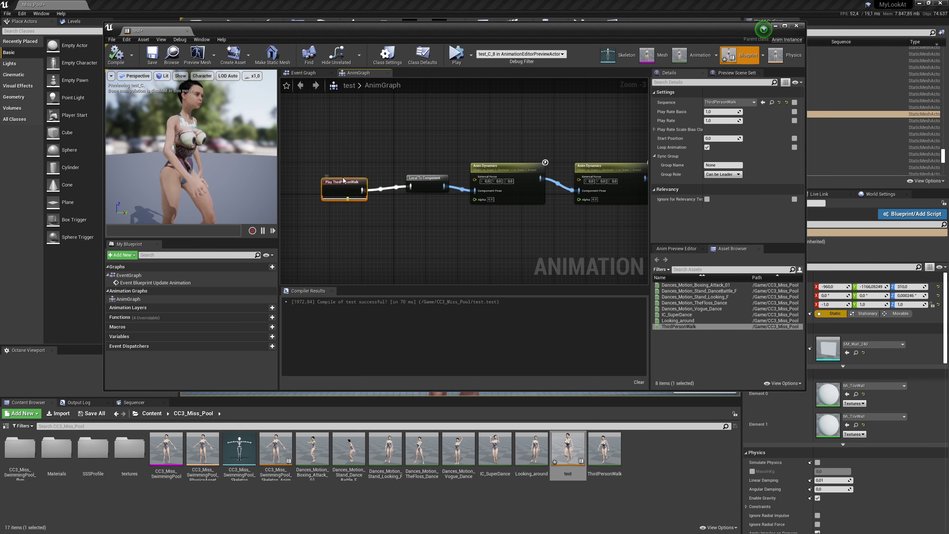
- Add a Slot 'DefaultSlot' node below the walk node, undoing a mistaken Grid Slot, and compile
right_click(361, 227)
type("slot")
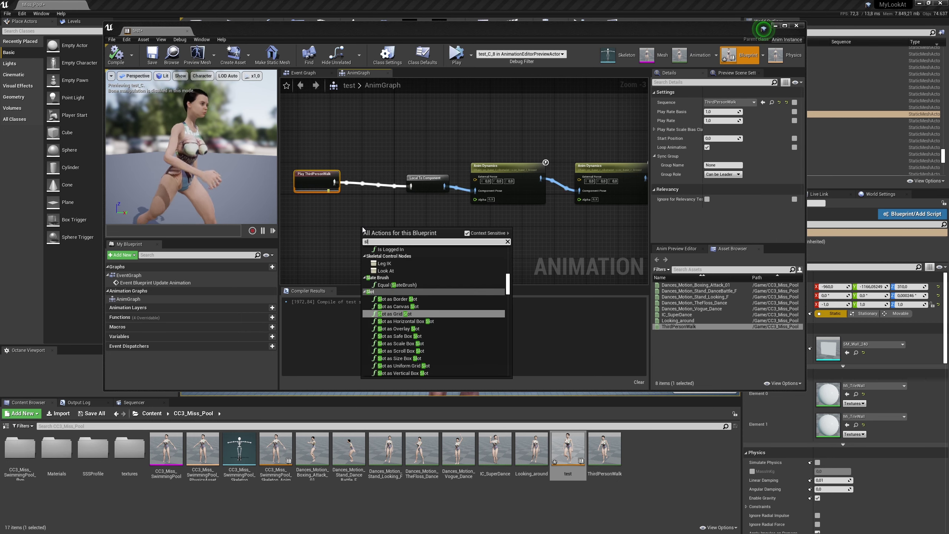
key("Return")
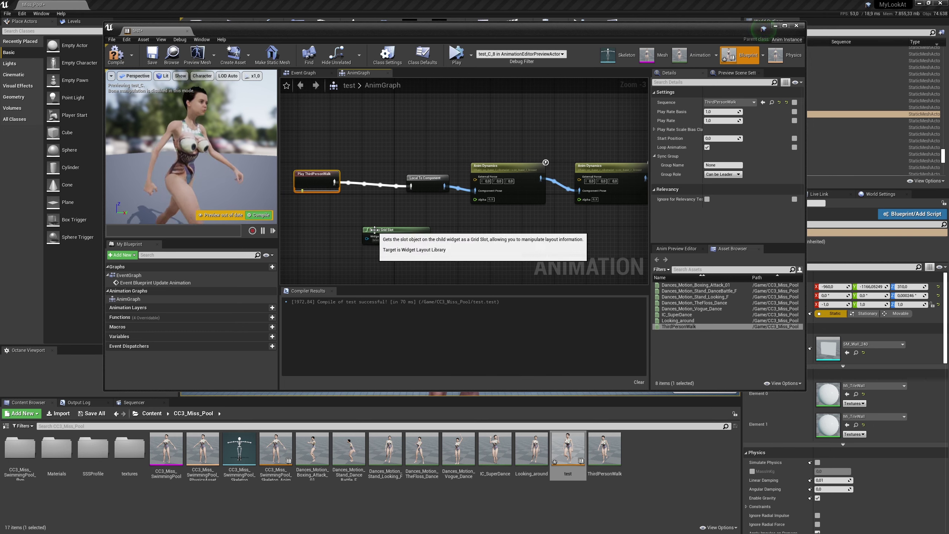
key("ctrl+z")
right_click(379, 231)
type("slot")
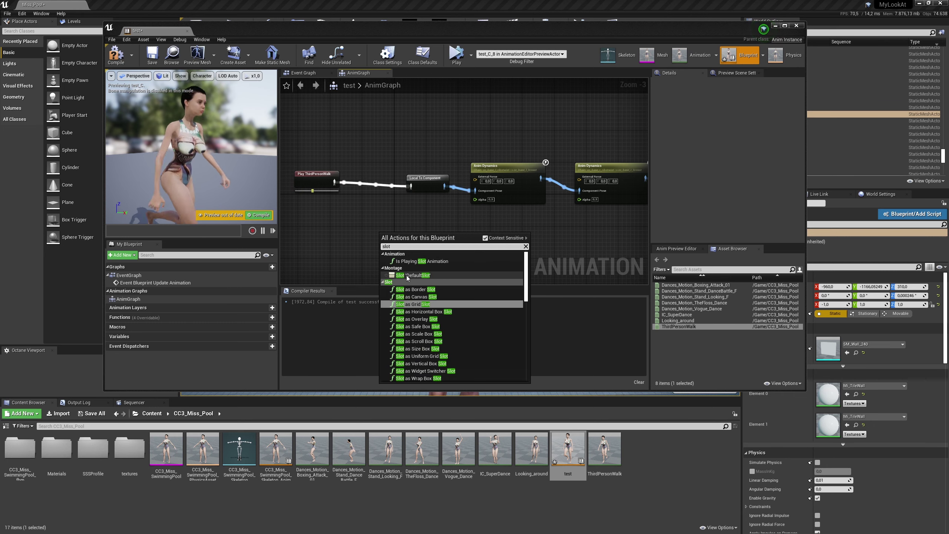
left_click(413, 275)
mouse_move(405, 245)
left_mouse_down()
mouse_move(367, 216)
mouse_move(411, 186)
left_mouse_up()
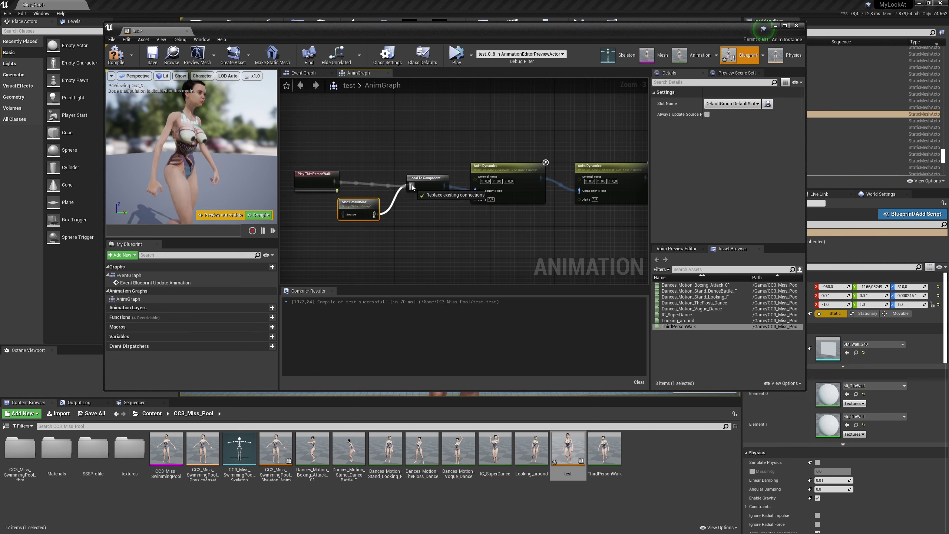
left_click(259, 215)
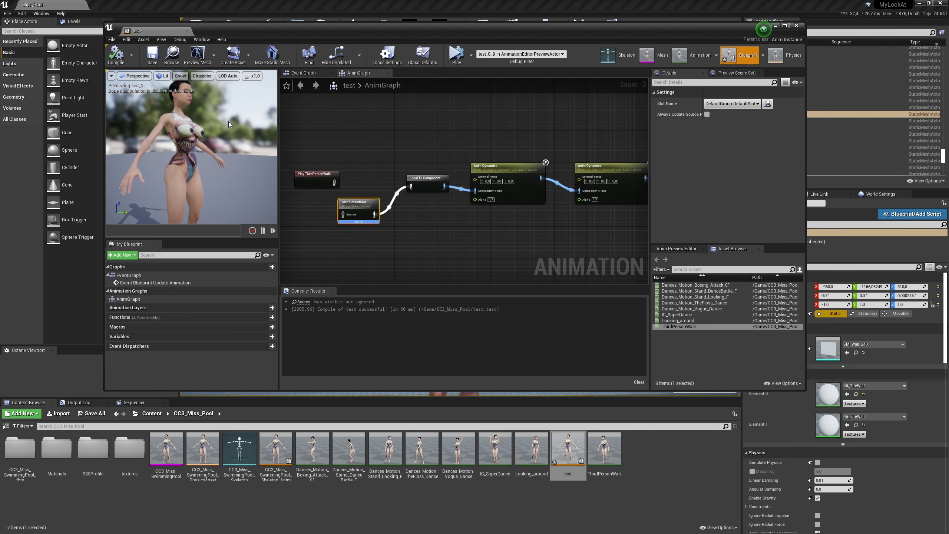
- Recompile and save the test animation blueprint, then minimize its editor
left_click(118, 63)
left_click(153, 66)
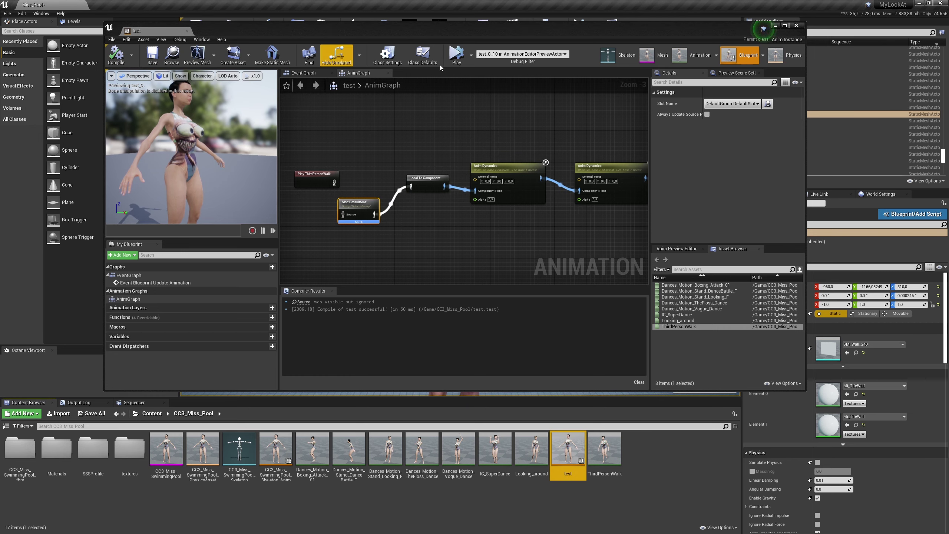
left_click(774, 26)
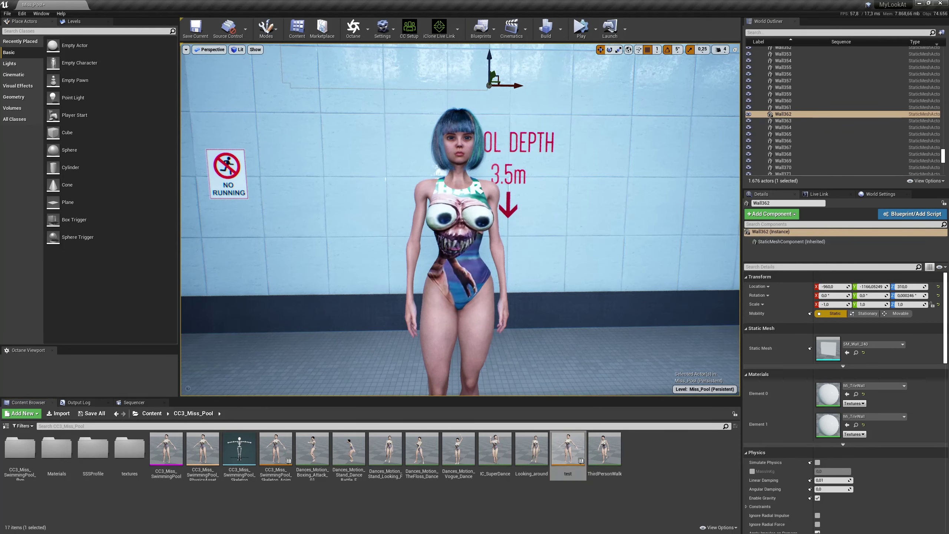
- Create a new Level Sequence saved as test2 in /Game/Sequencer
left_click(520, 34)
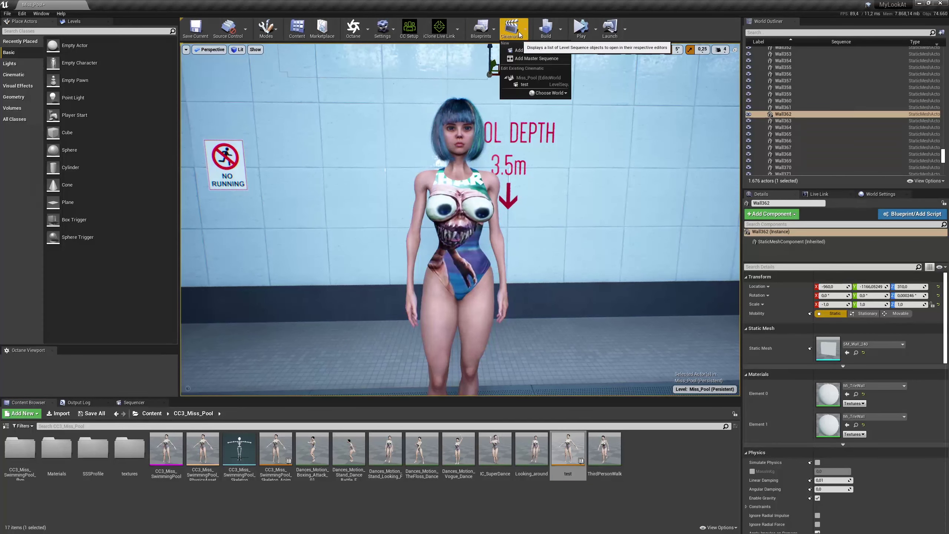
left_click(520, 51)
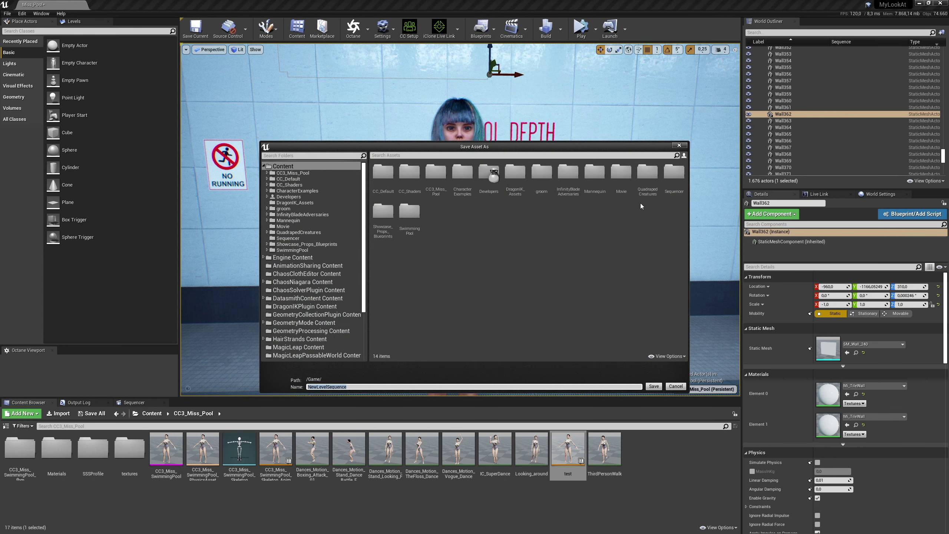
double_click(673, 179)
type("test2")
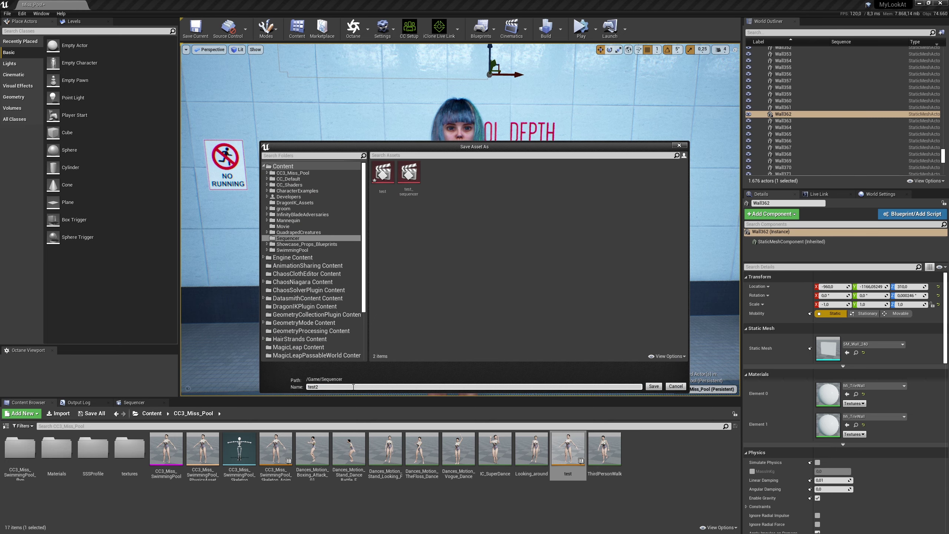
key("Return")
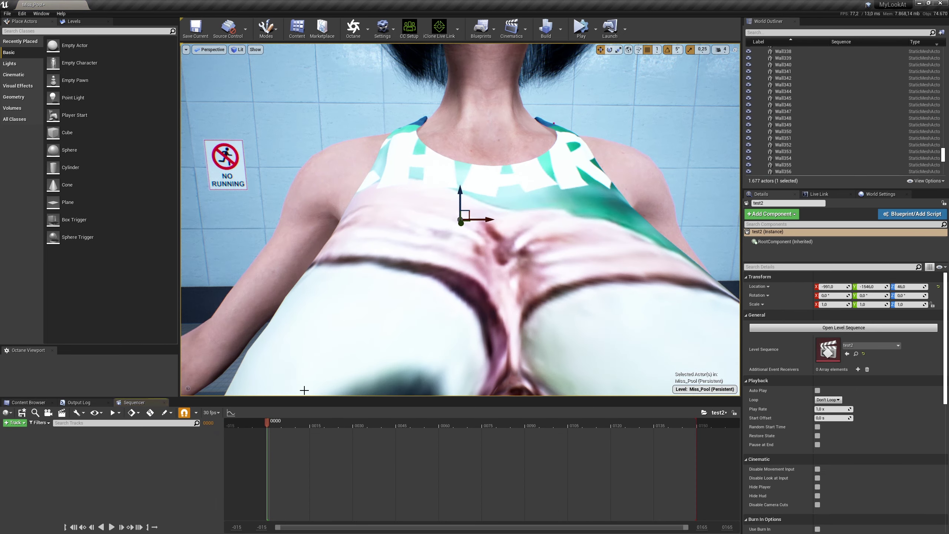
- Add CC3_Miss_SwimmingPool and CineCameraActor1 from the World Outliner as tracks in test2
left_click_drag(408, 309, 408, 336)
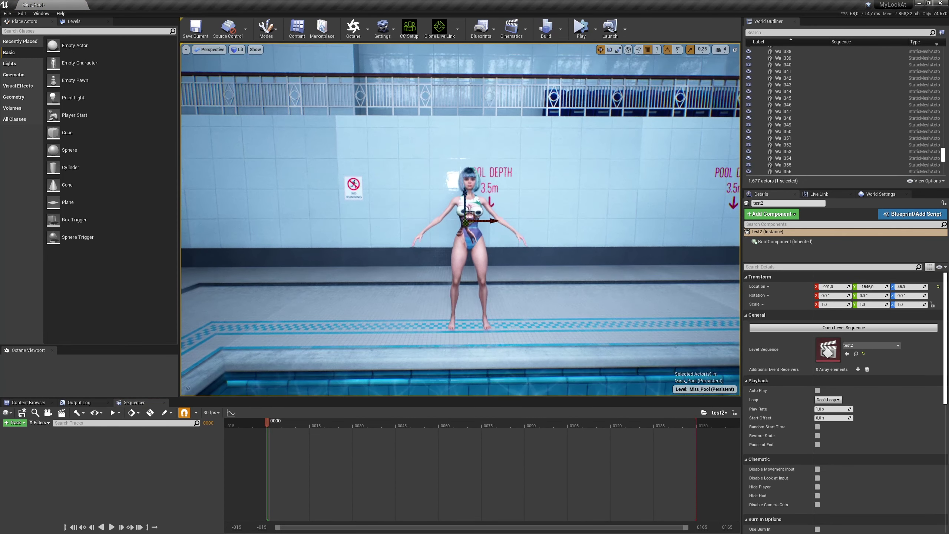
left_click_drag(394, 327, 394, 314)
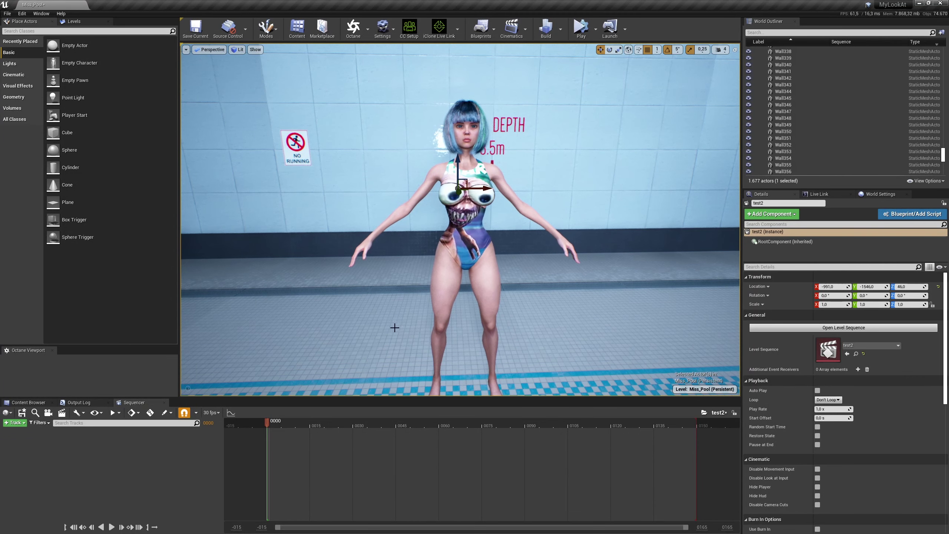
left_click_drag(313, 398, 313, 341)
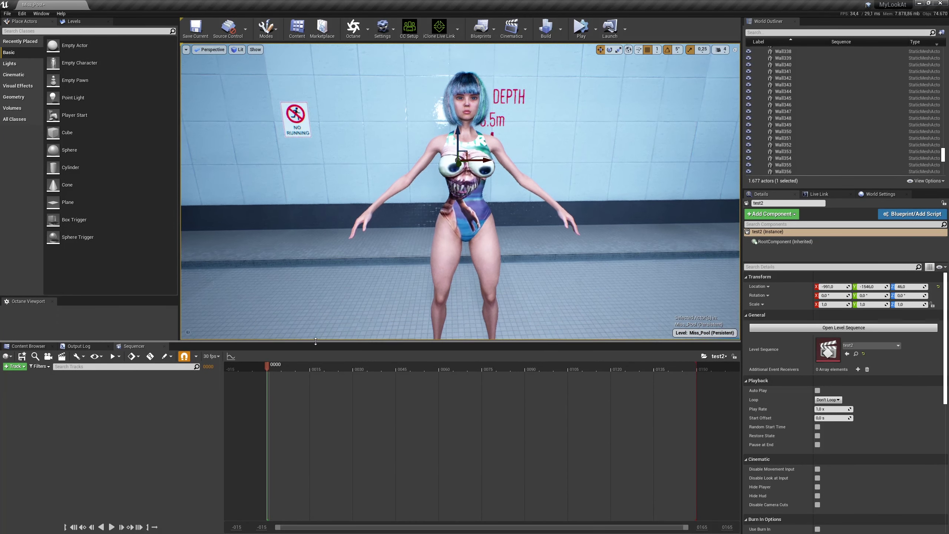
left_click(462, 274)
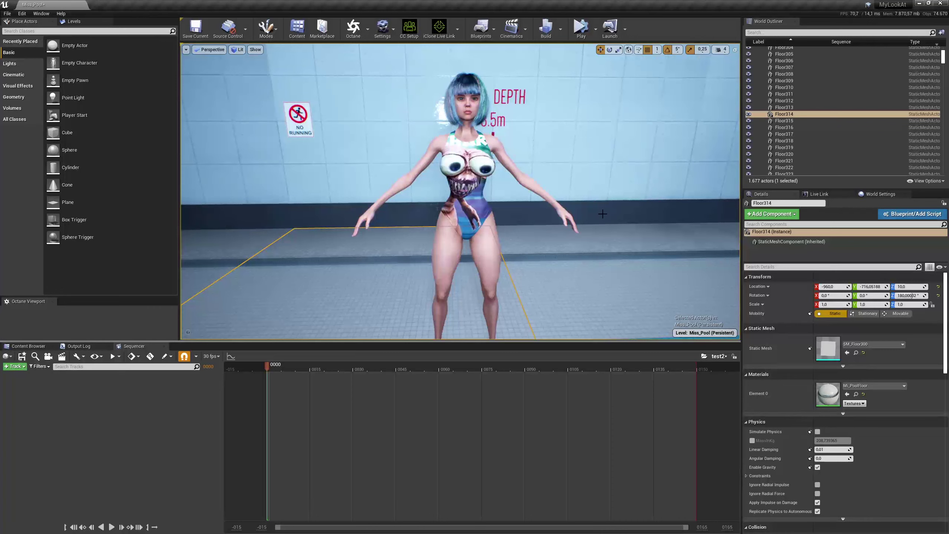
left_click(514, 143)
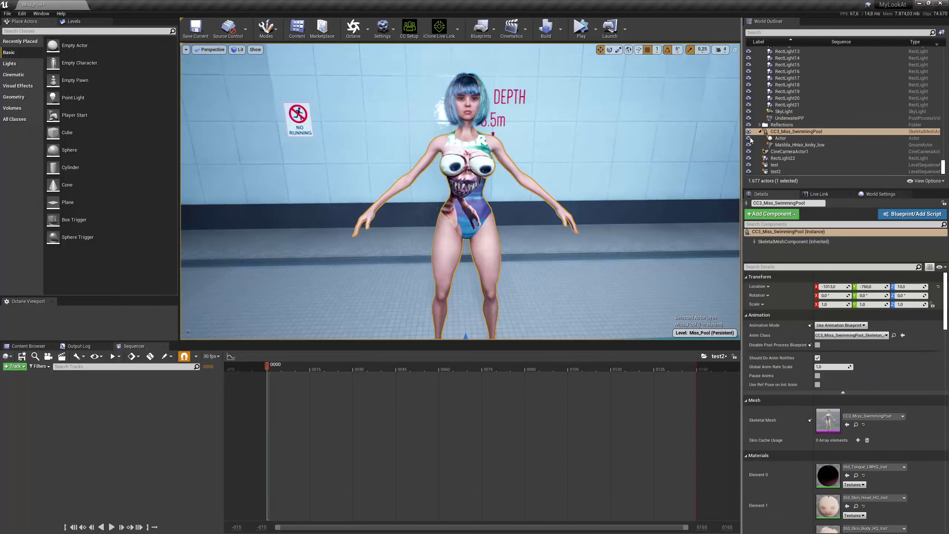
left_click_drag(127, 383, 159, 374)
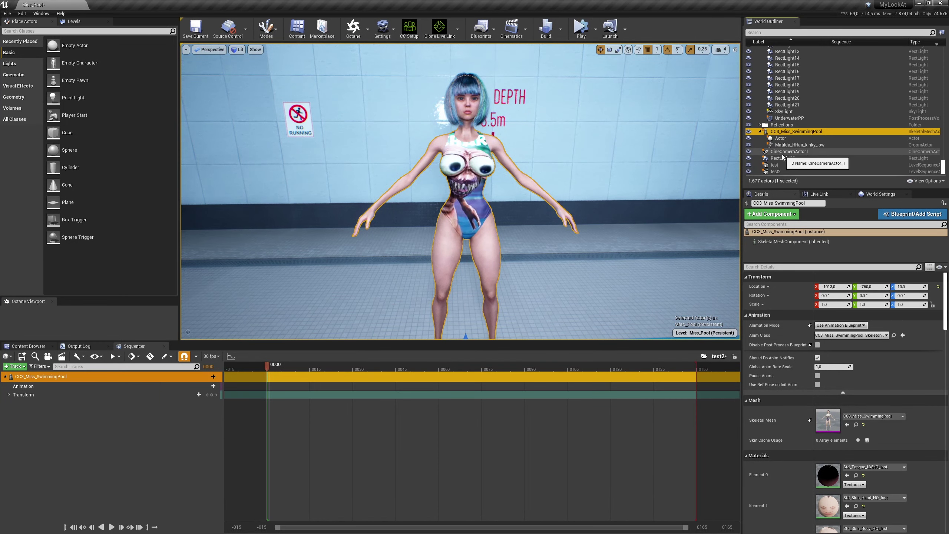
left_click_drag(782, 152, 240, 352)
- Add CineCameraActor1 with a camera cut and pilot it to frame the character's upper body
left_click_drag(176, 429, 177, 428)
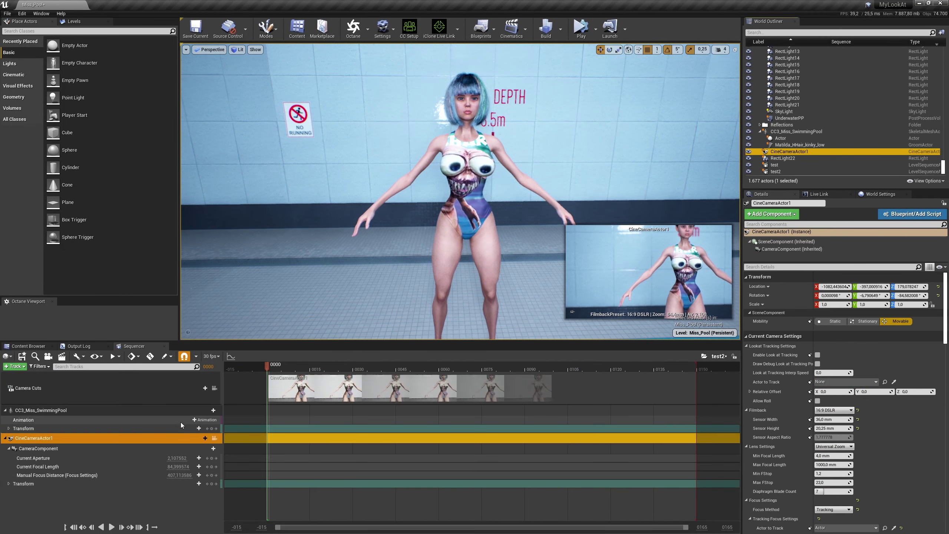
left_click(214, 439)
right_click_drag(460, 191, 460, 180)
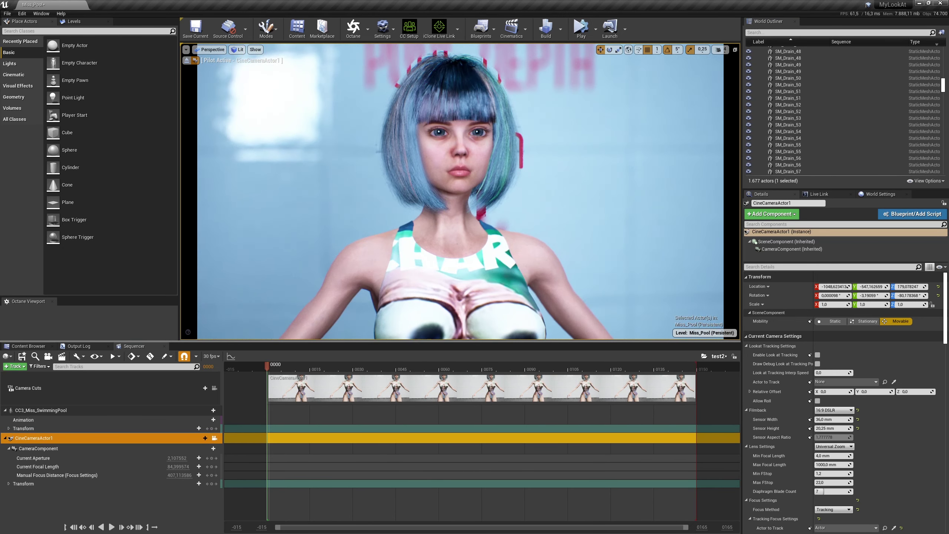
mouse_move(405, 305)
left_mouse_down()
mouse_move(374, 305)
mouse_move(411, 300)
left_mouse_up()
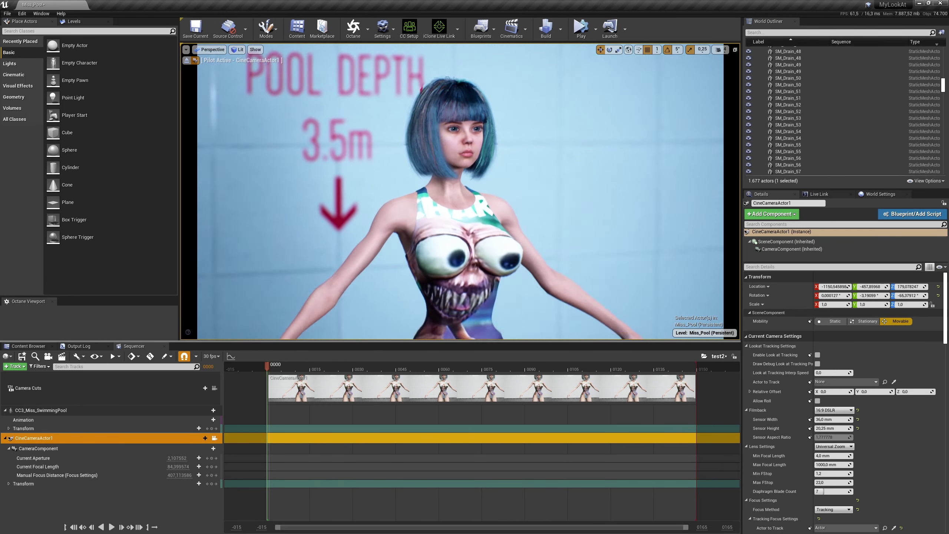
right_click(392, 308)
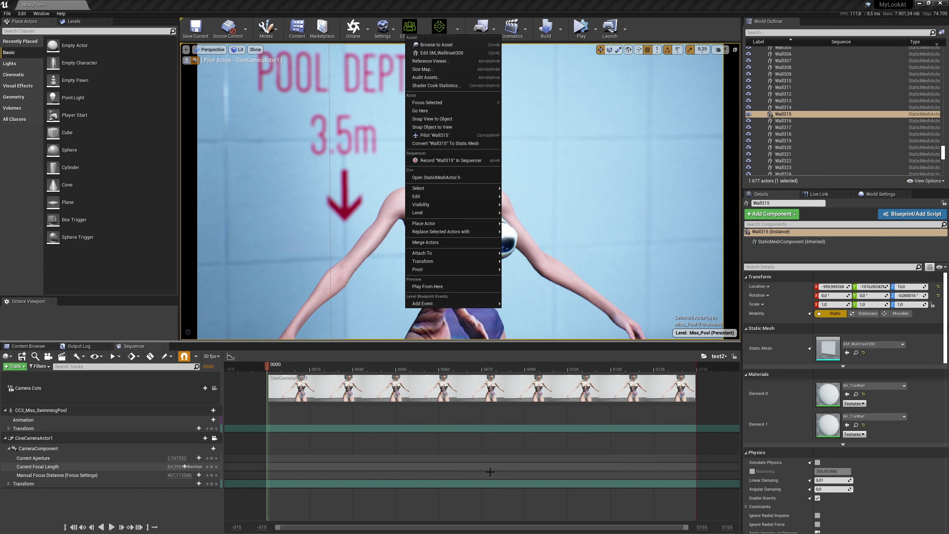
- Extend the playback end and the CineCameraActor1 camera cut to about frame 991
left_click(553, 351)
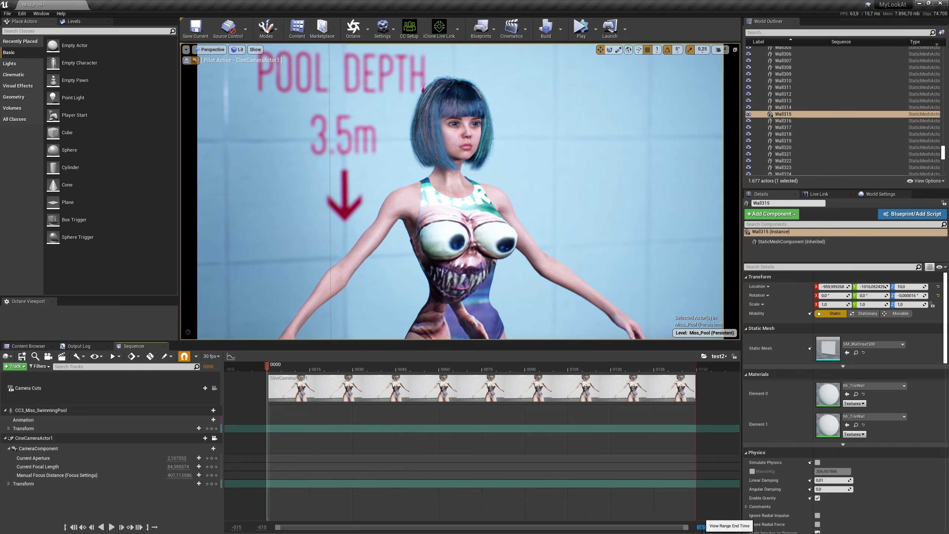
scroll(529, 476, "down", 5, "ctrl")
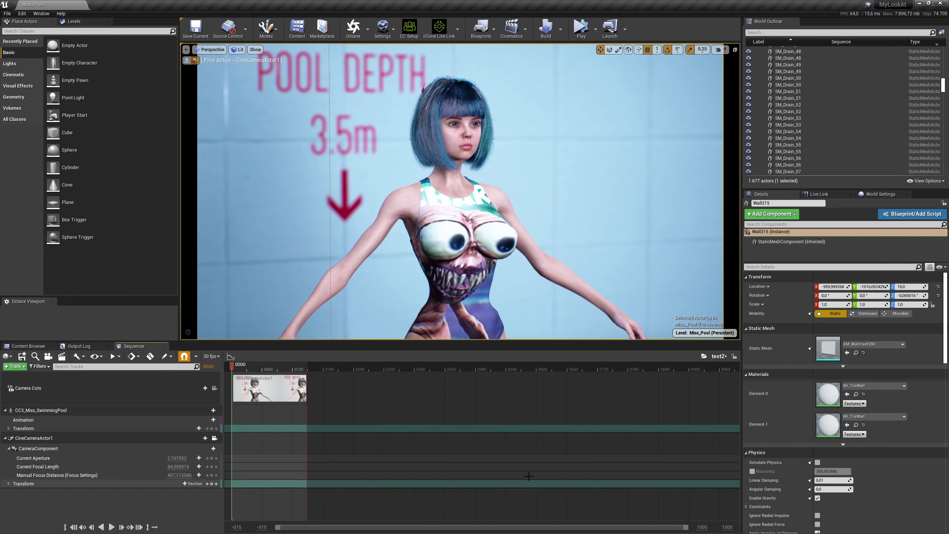
left_click_drag(450, 372, 708, 382)
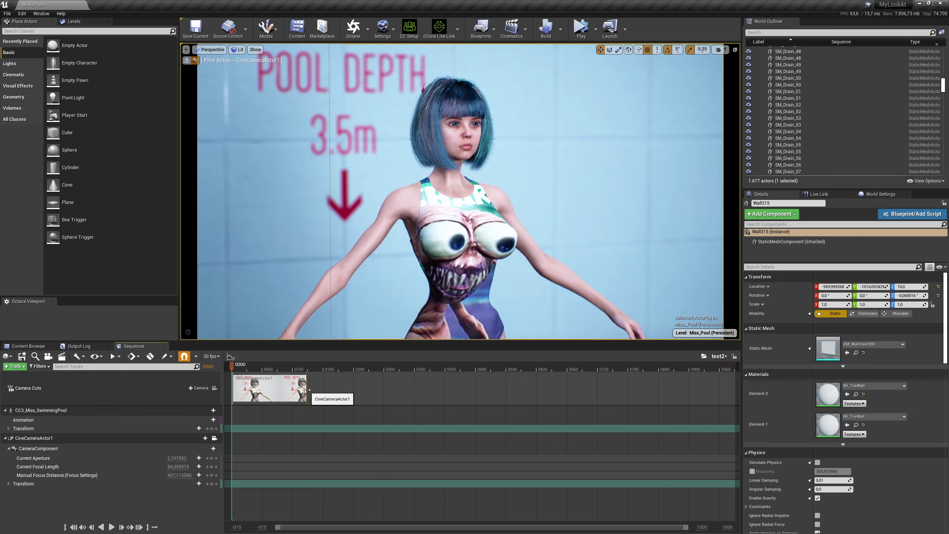
left_click_drag(306, 389, 730, 389)
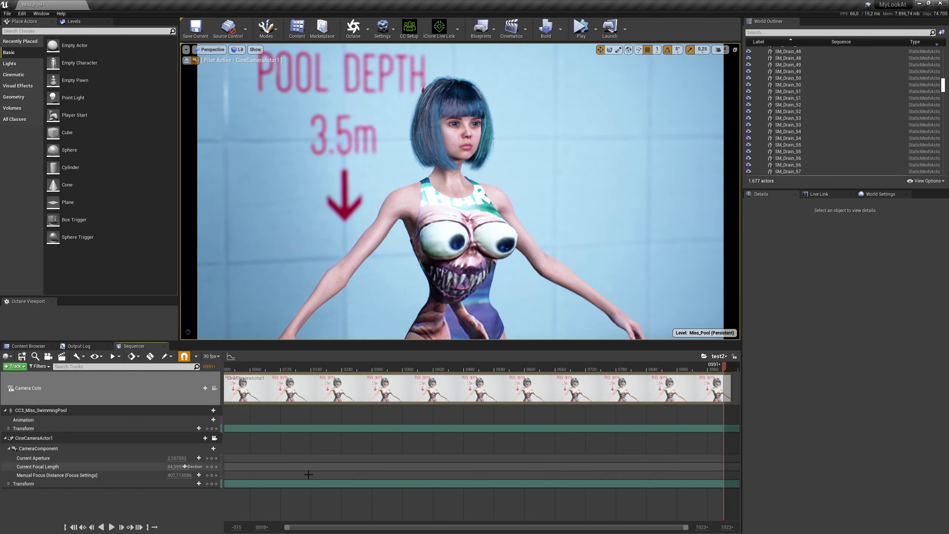
left_click_drag(291, 526, 282, 526)
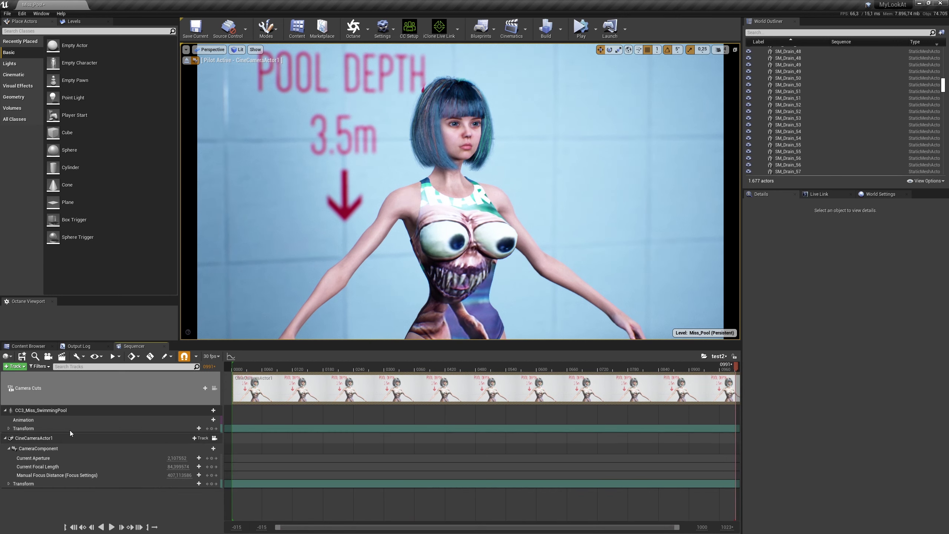
left_click(58, 410)
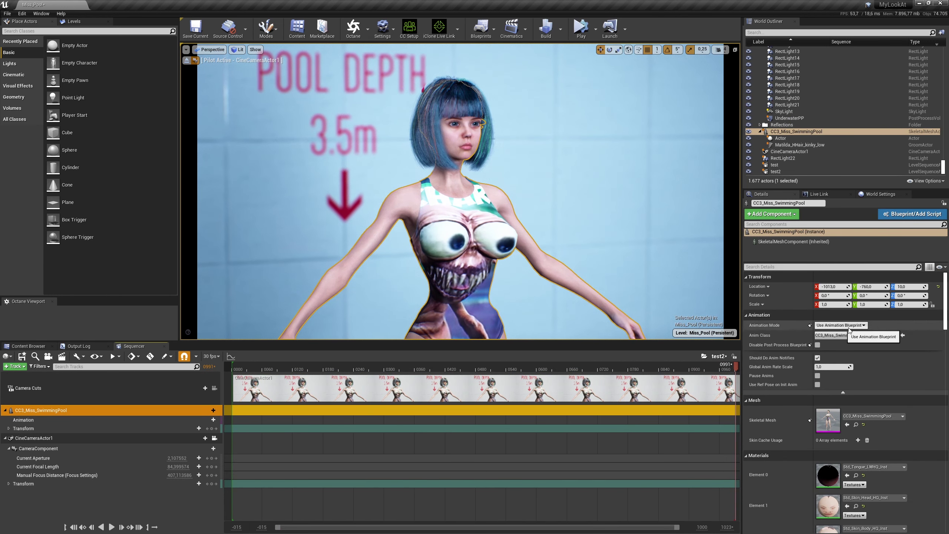
- Set the character's Anim Class to test and add the Dances_Motion_TheFloss_Dance animation
left_click(885, 335)
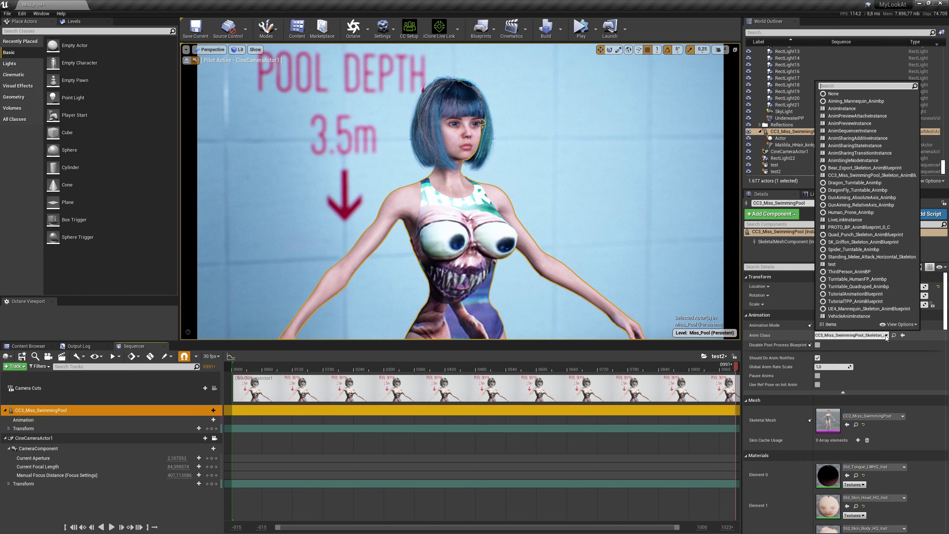
left_click(838, 264)
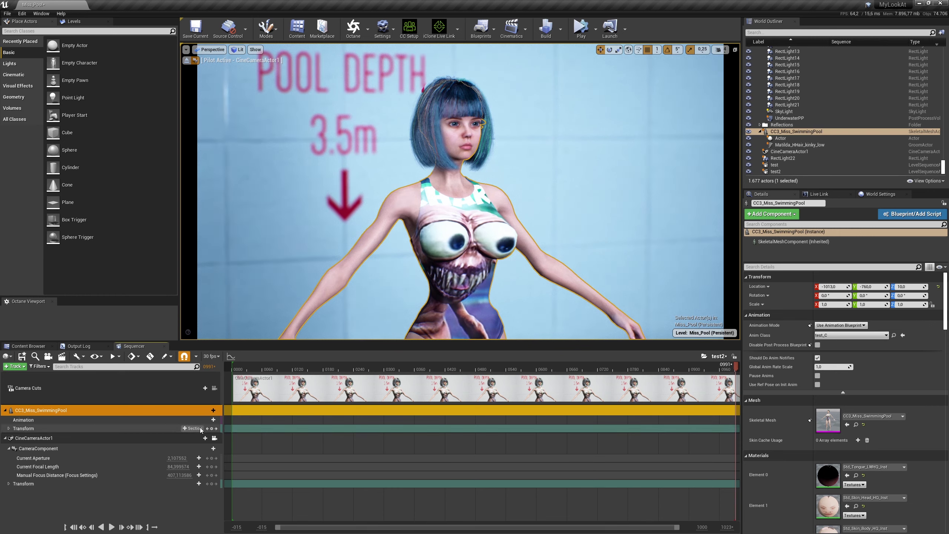
left_click(214, 420)
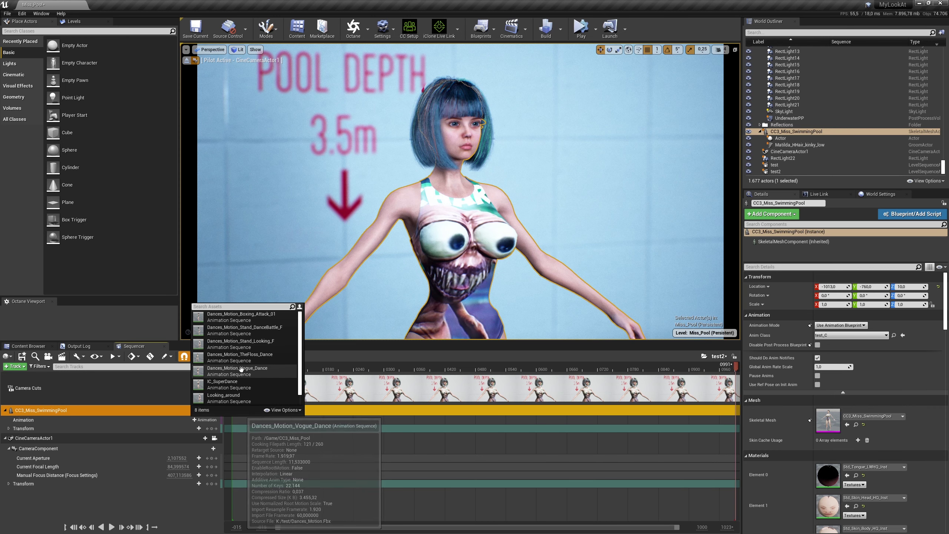
left_click(245, 395)
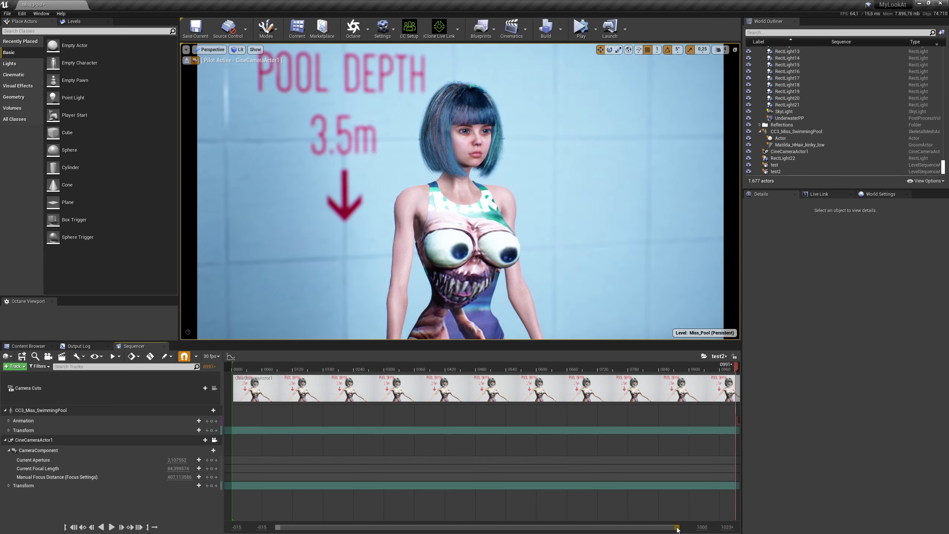
- Move the TheFloss_Dance section so it starts at frame 0
left_click_drag(677, 529, 687, 527)
left_click_drag(728, 420, 373, 412)
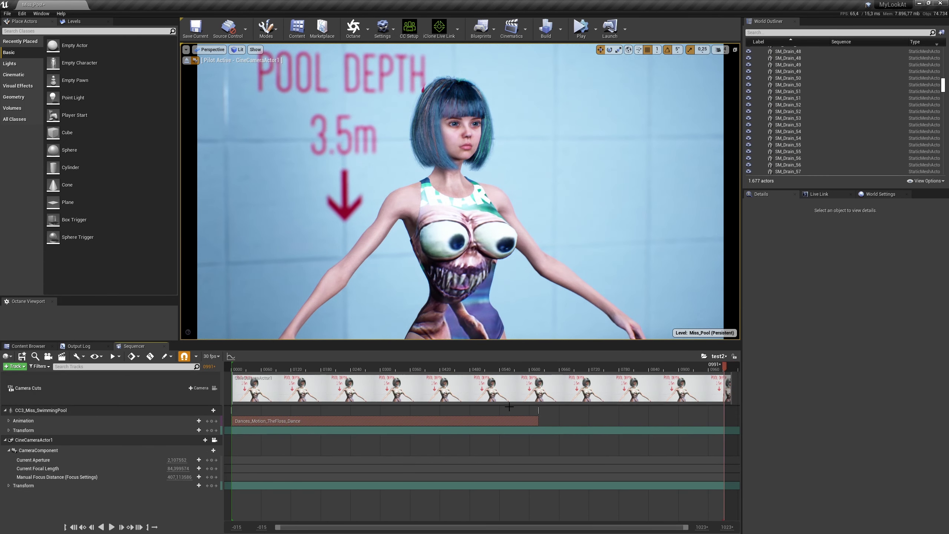
right_click(511, 419)
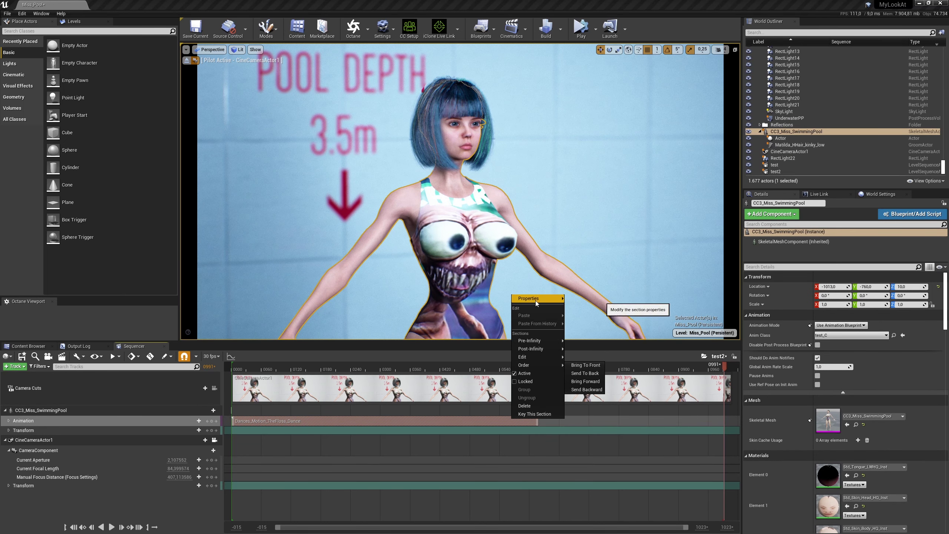
mouse_move(535, 299)
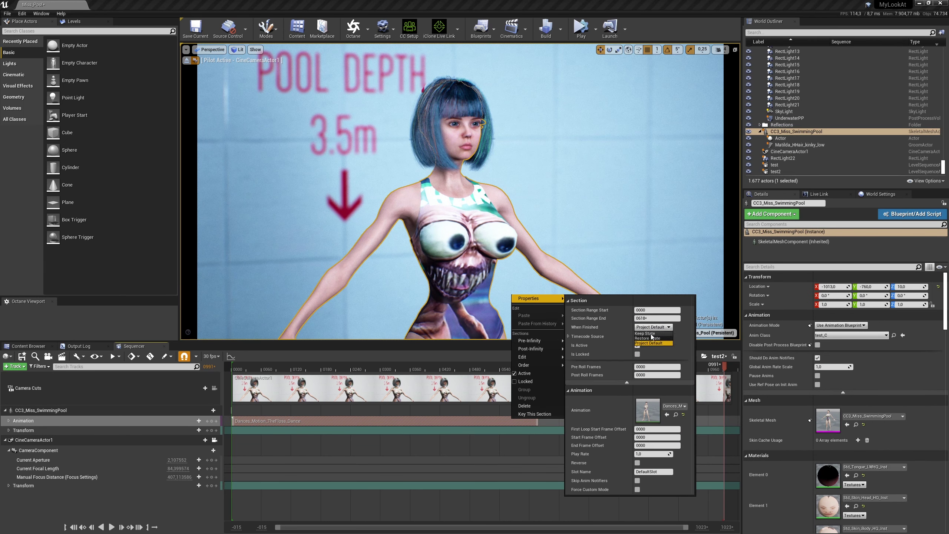
left_click(484, 344)
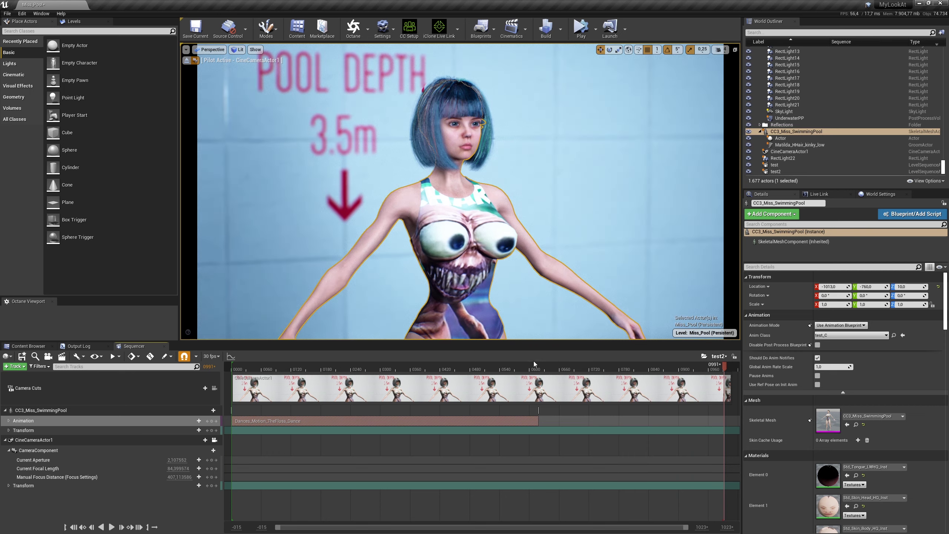
- Add a Looking_around animation section after the Floss dance
left_click(560, 366)
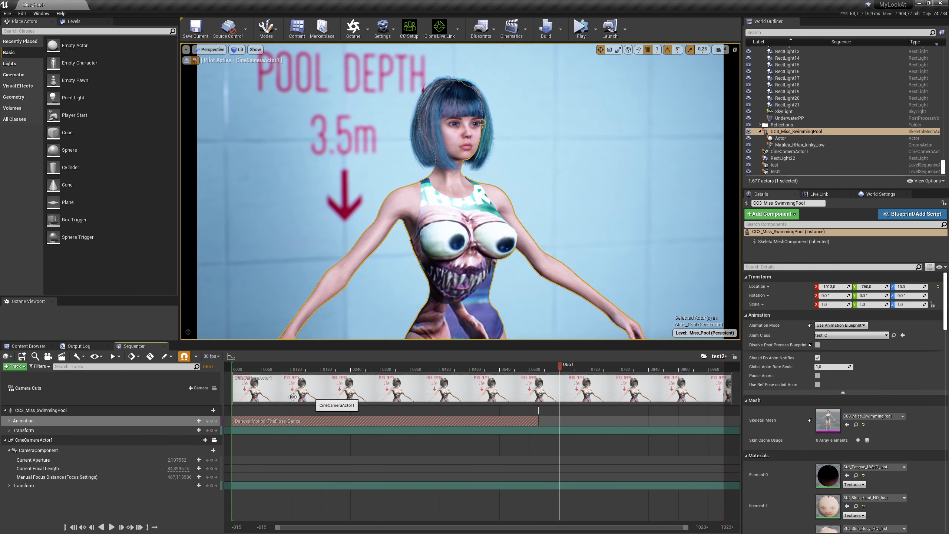
left_click(197, 421)
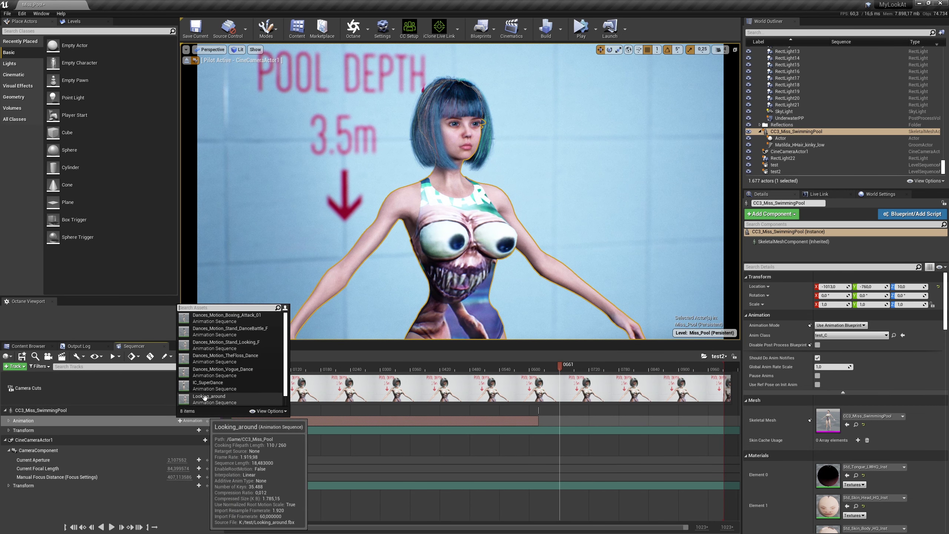
left_click(205, 397)
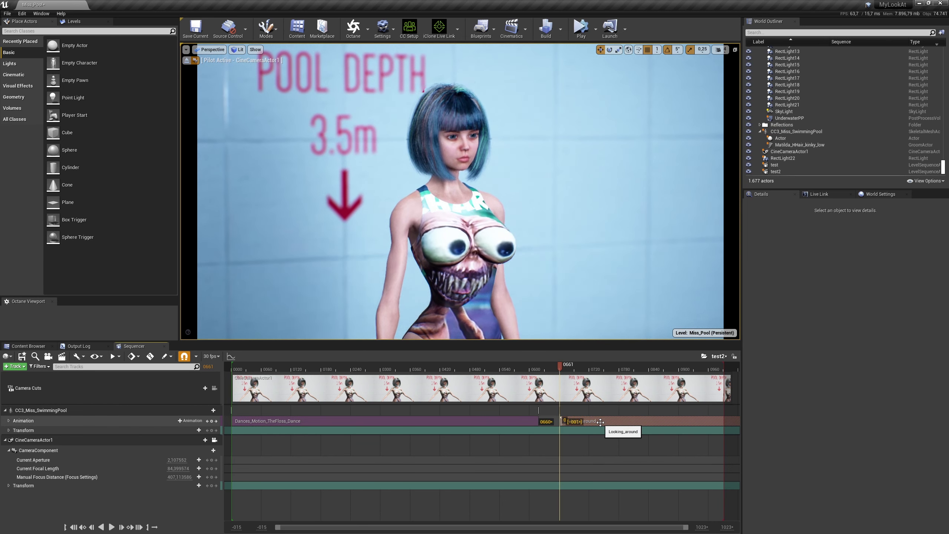
- Preview the sequence from frame 0000, then stop and rewind to the start
left_click(411, 367)
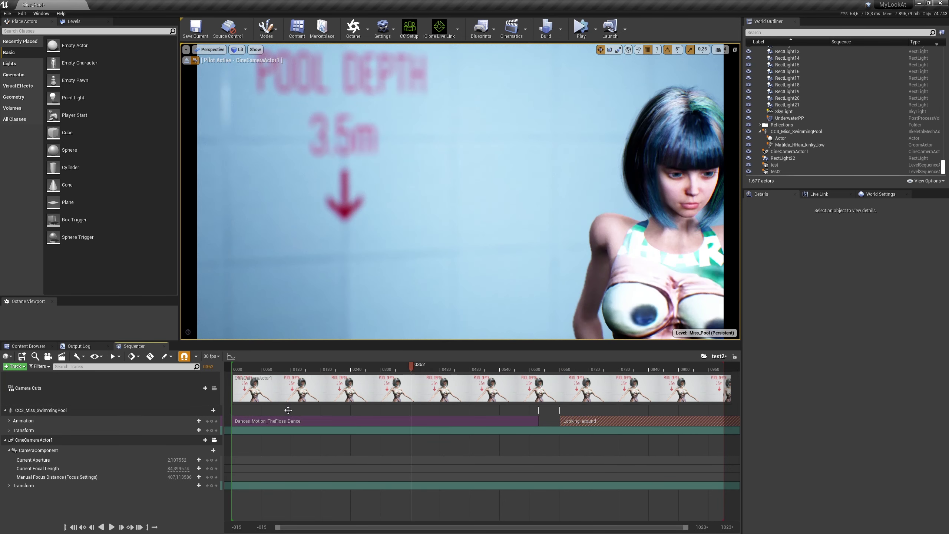
left_click(74, 527)
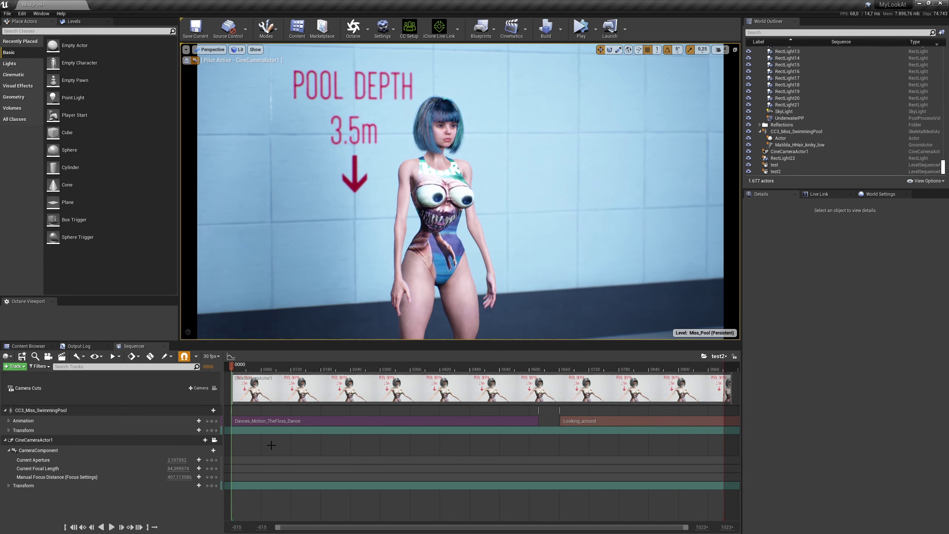
left_click(112, 527)
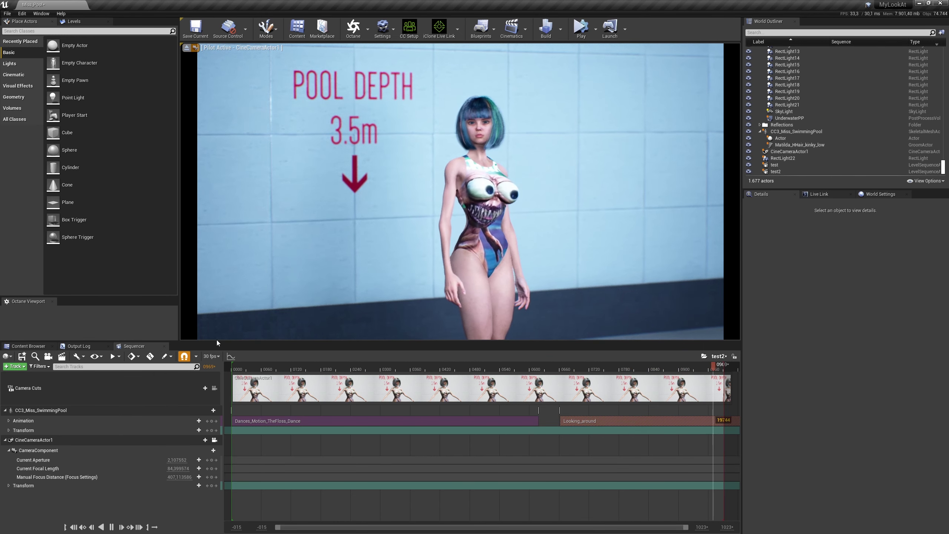
left_click(75, 526)
right_click_drag(460, 191, 459, 190)
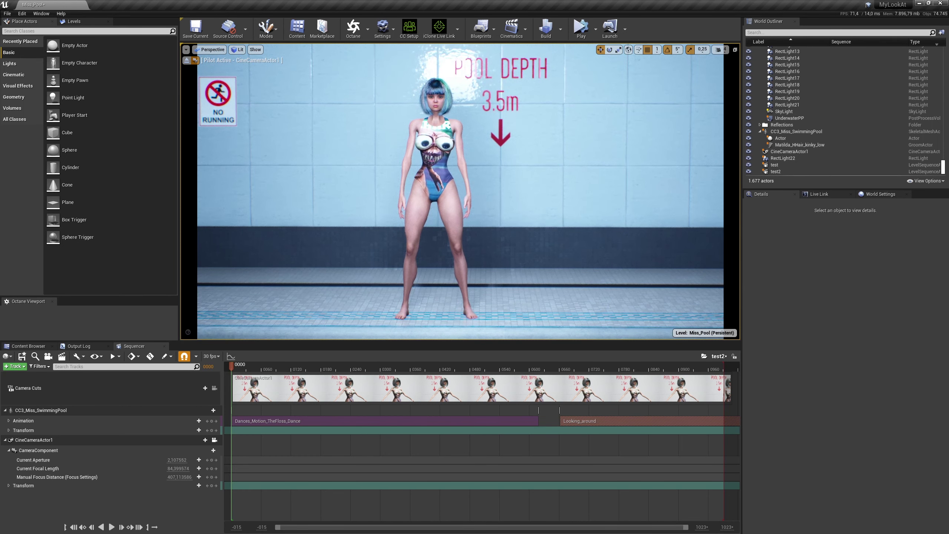
- Delete the Floss dance section from the character's Animation track
left_click(490, 370)
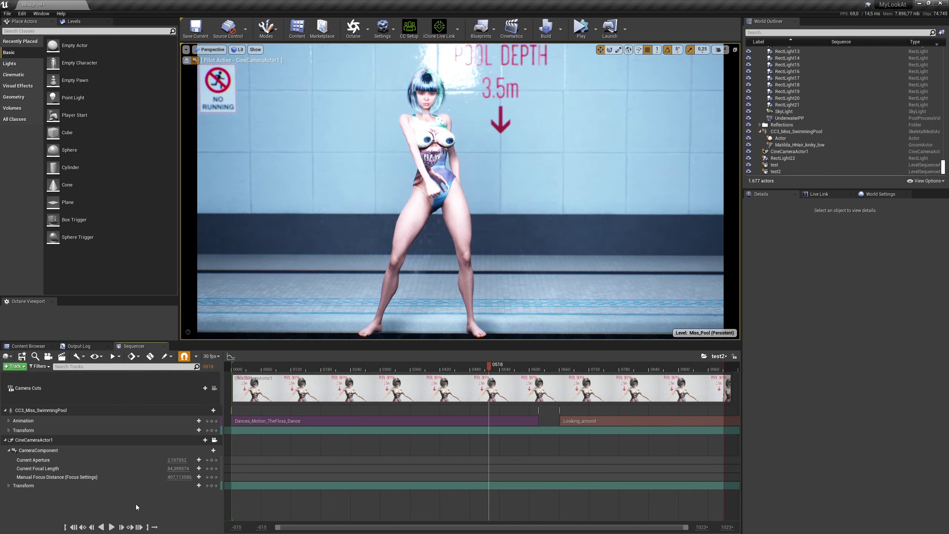
left_click(74, 527)
left_click(262, 419)
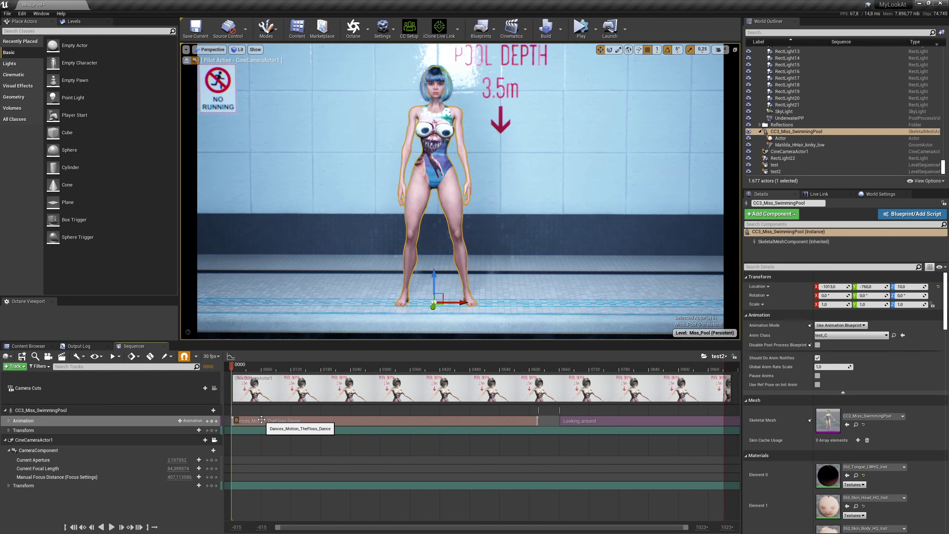
key("Delete")
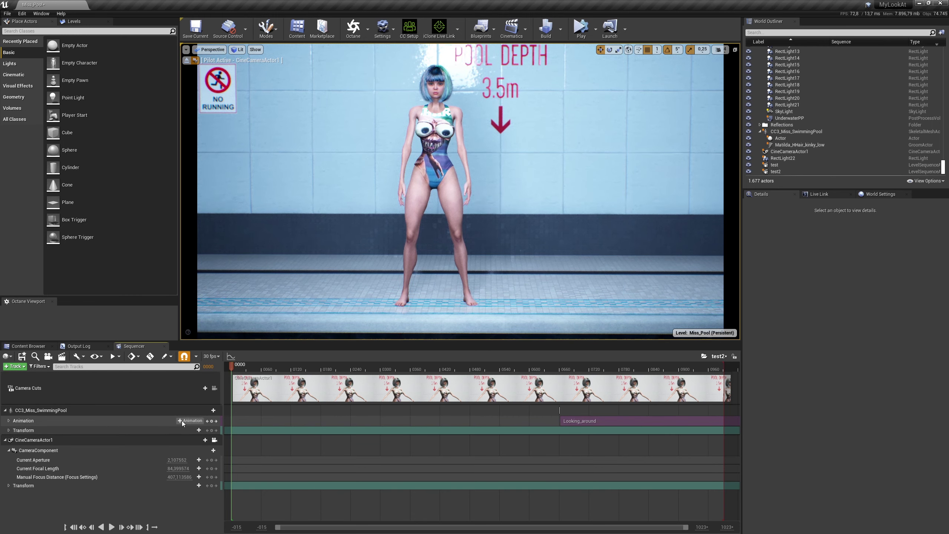
- Add the DanceBattle animation and preview the sequence from the start
left_click(194, 420)
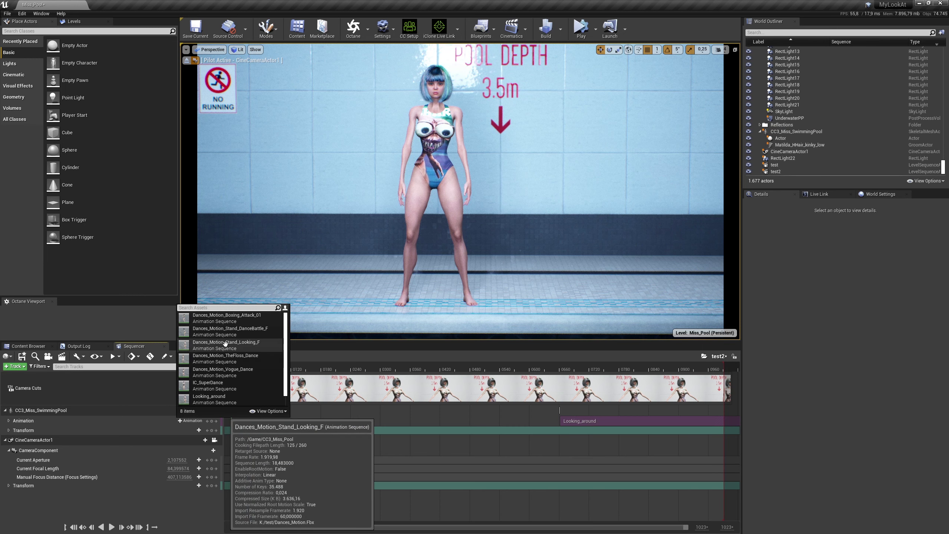
key("Escape")
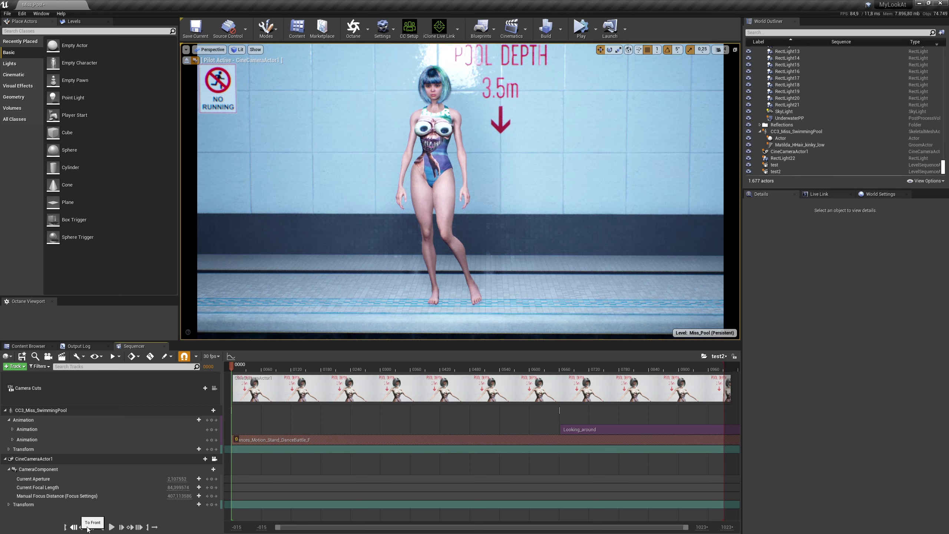
left_click(111, 527)
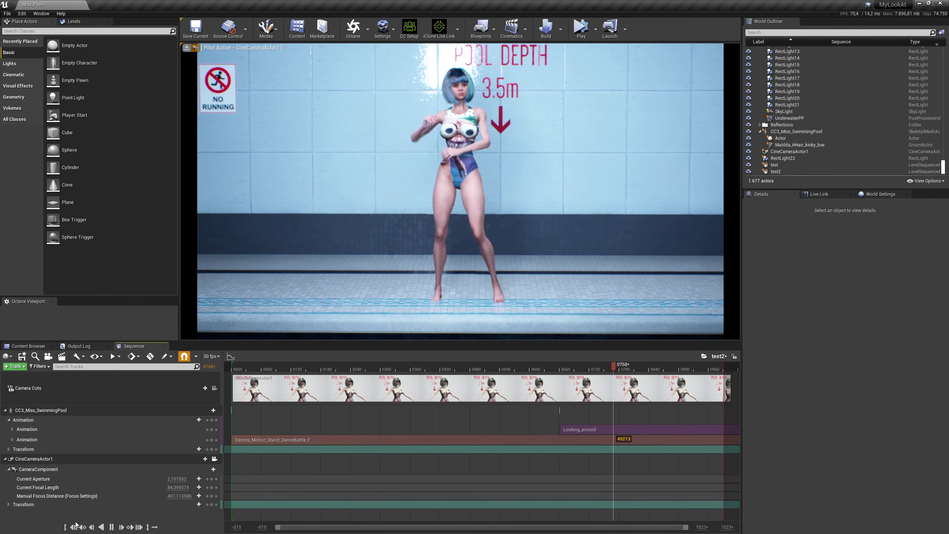
key("Up")
- Delete the Looking_around and remaining dance sections, leaving the track empty
left_click(582, 431)
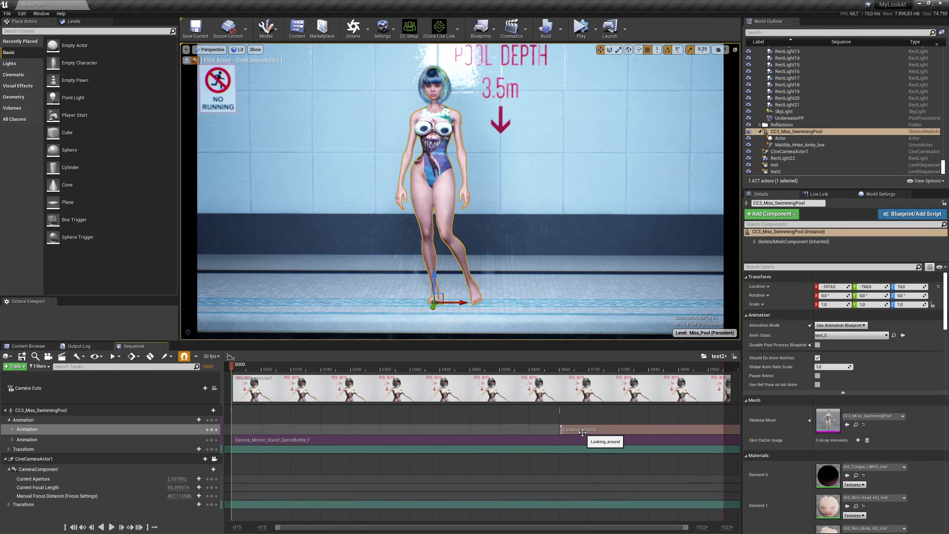
key("Delete")
left_click(568, 439)
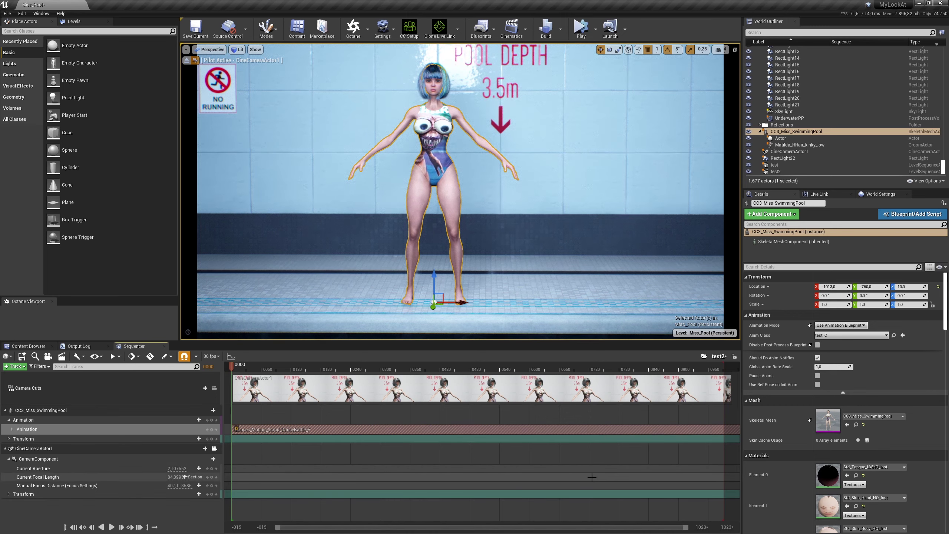
key("Delete")
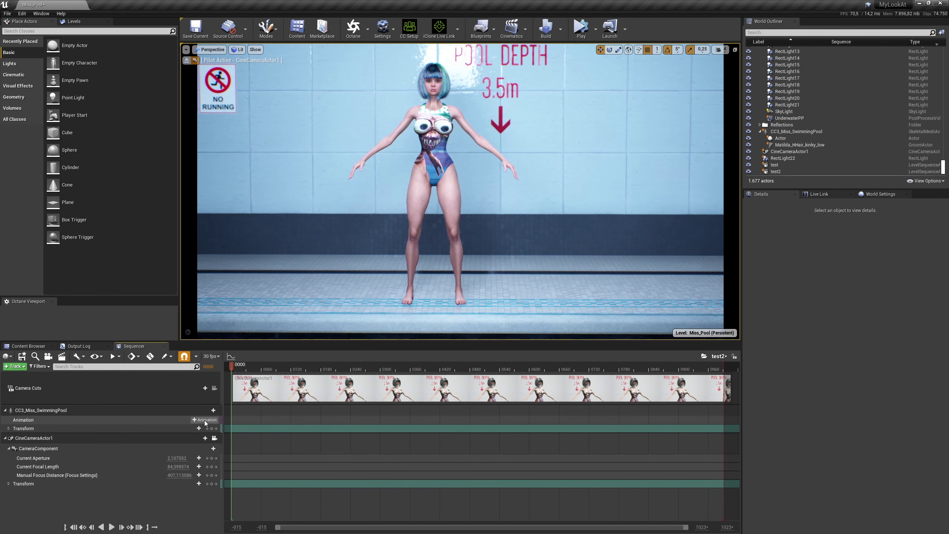
- Add Dances_Motion_Vogue_Dance to the character and move the camera in close
left_click(204, 420)
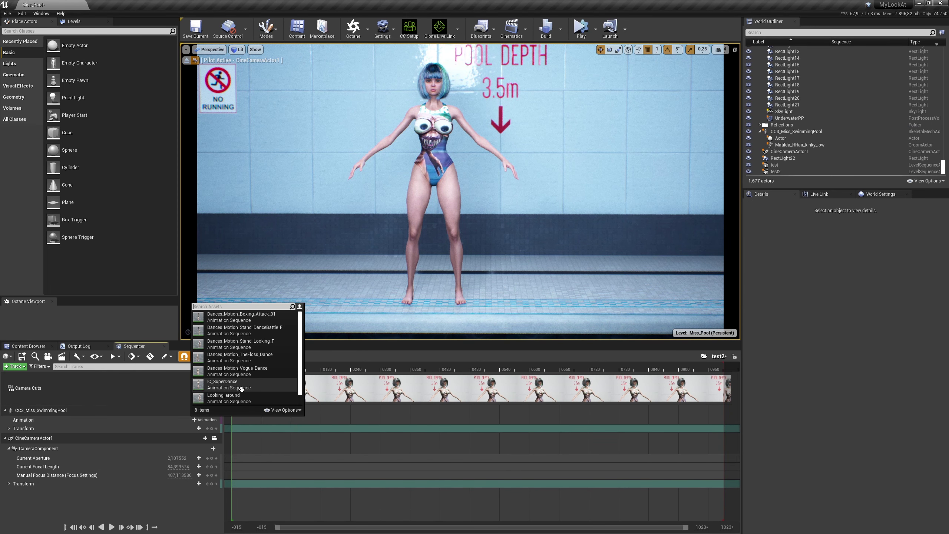
left_click(243, 371)
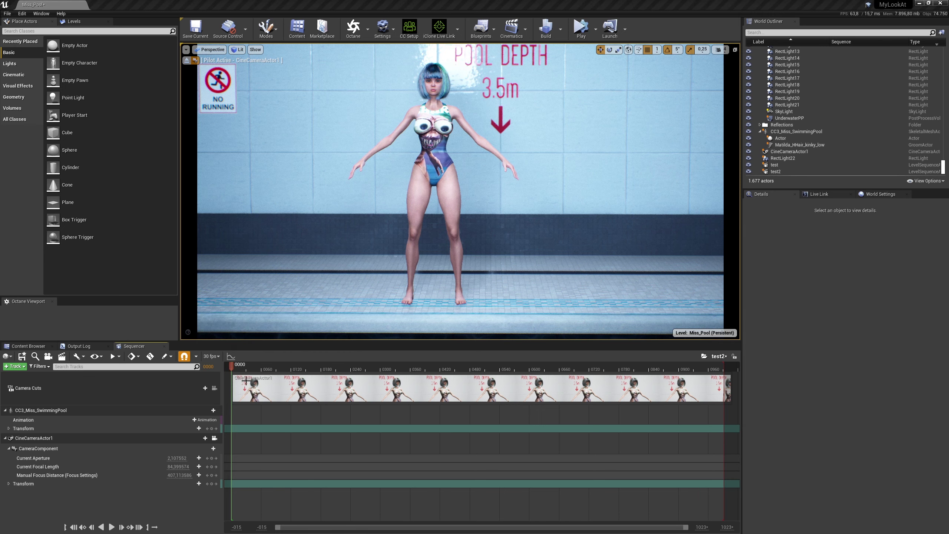
right_click_drag(381, 249, 381, 250)
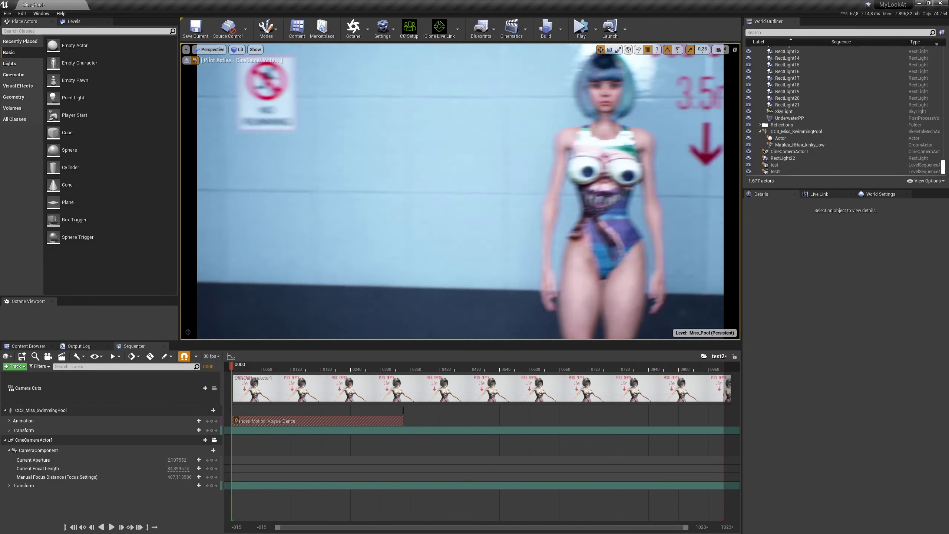
scroll(381, 249, "down", 3)
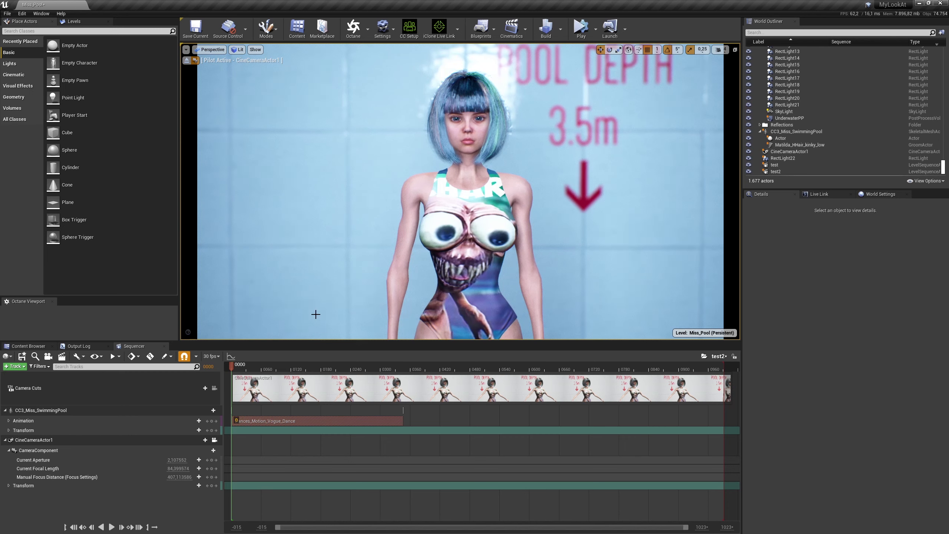
- Preview the Vogue dance, rewind to frame 0000, and select CC3_Miss_SwimmingPool
left_click(112, 527)
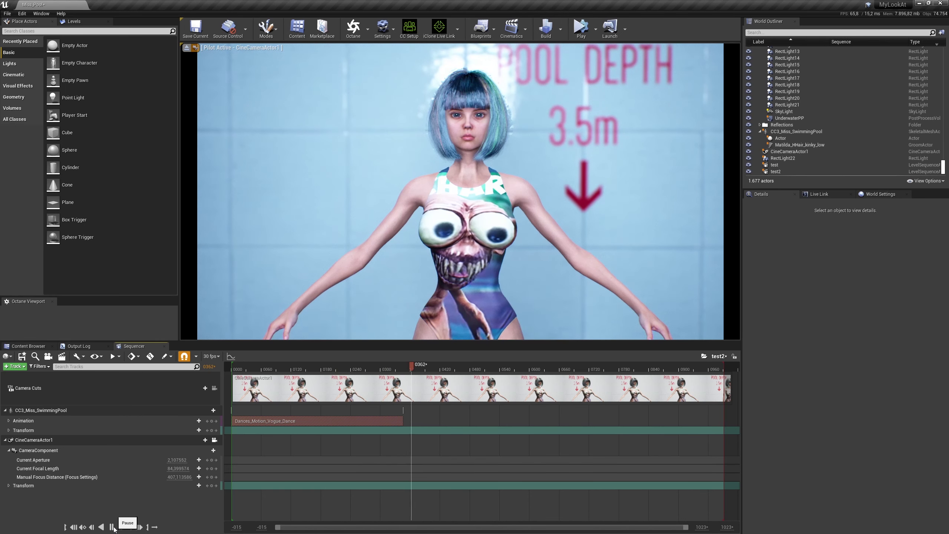
left_click(73, 526)
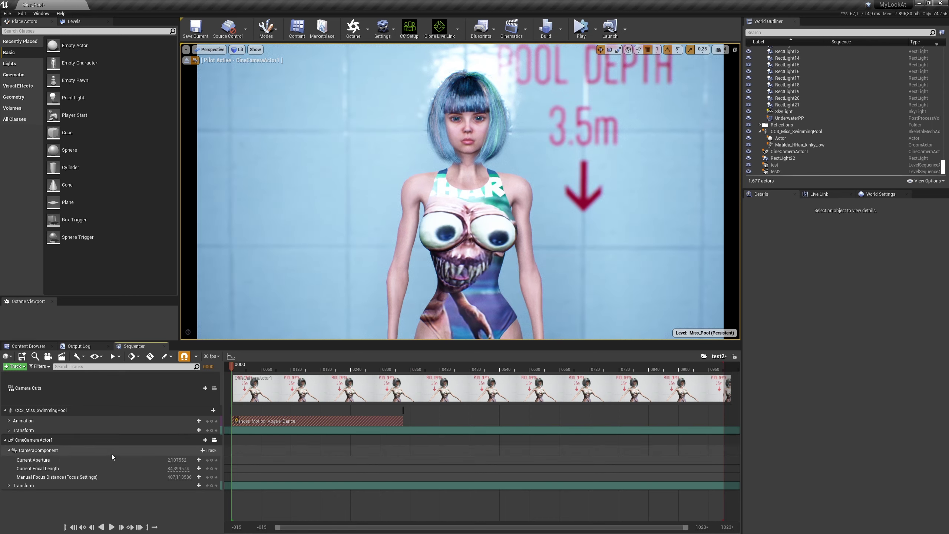
left_click(460, 236)
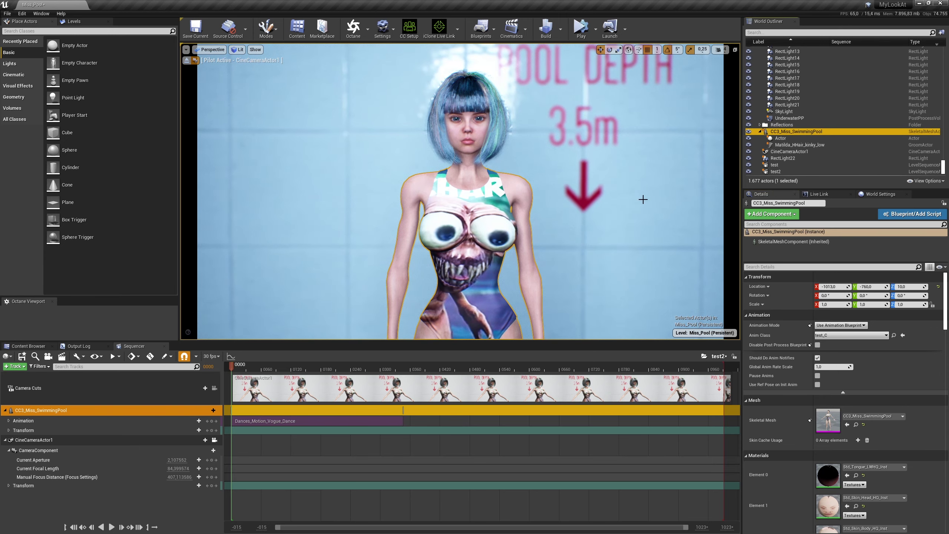
- Set the second Anim Dynamics node's Alpha to 0,5 in the test Anim Blueprint
double_click(828, 419)
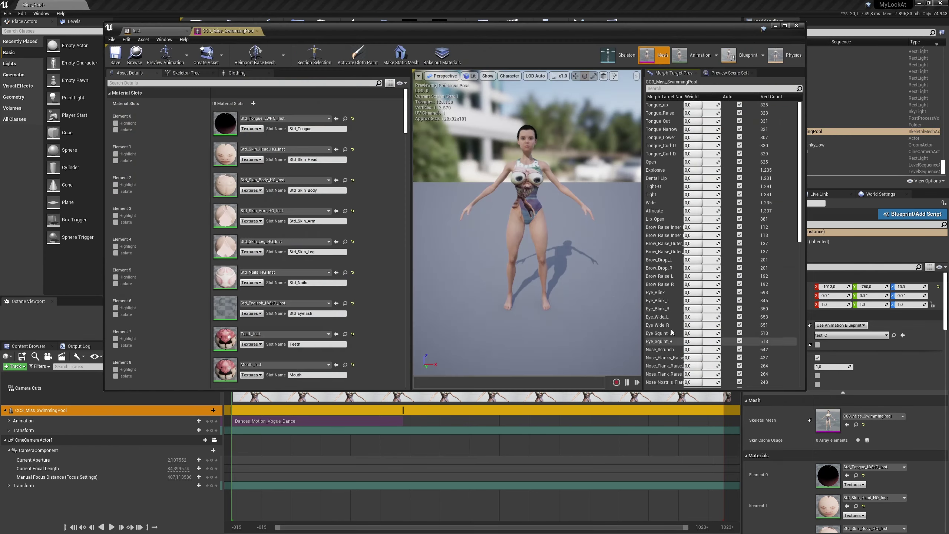
left_click(173, 33)
scroll(472, 199, "up", 2)
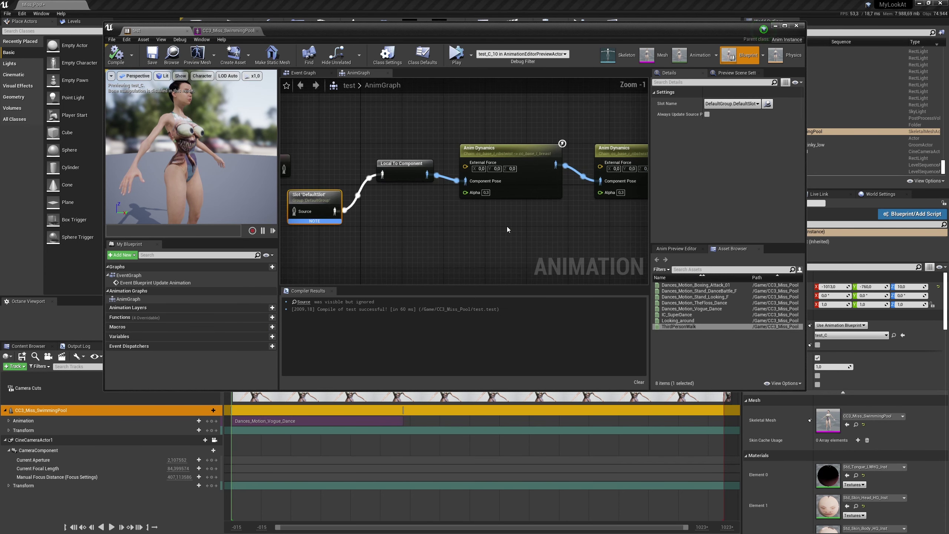
scroll(502, 226, "up", 1)
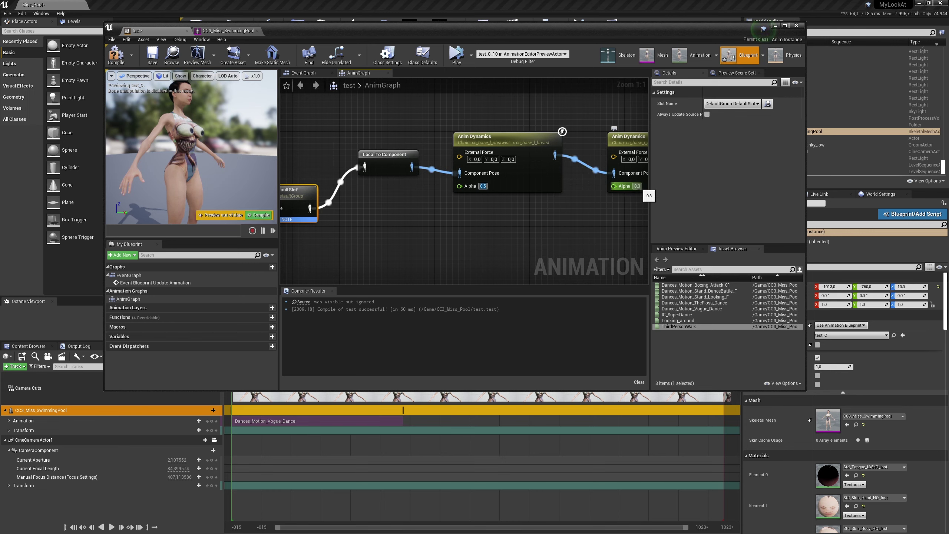
type("0,5")
key("Return")
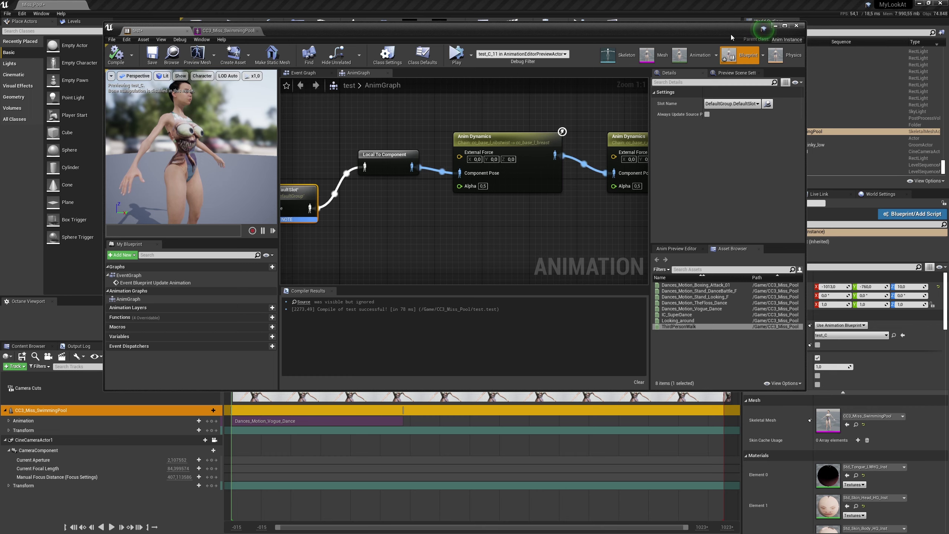
left_click(775, 25)
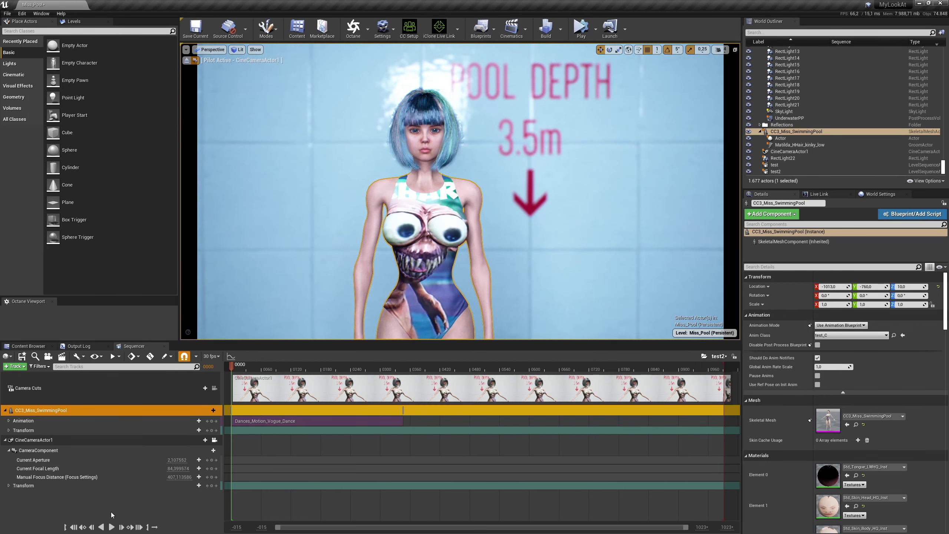
- Preview the Vogue dance, check the section's When Finished property, and replay from the start
left_click(112, 527)
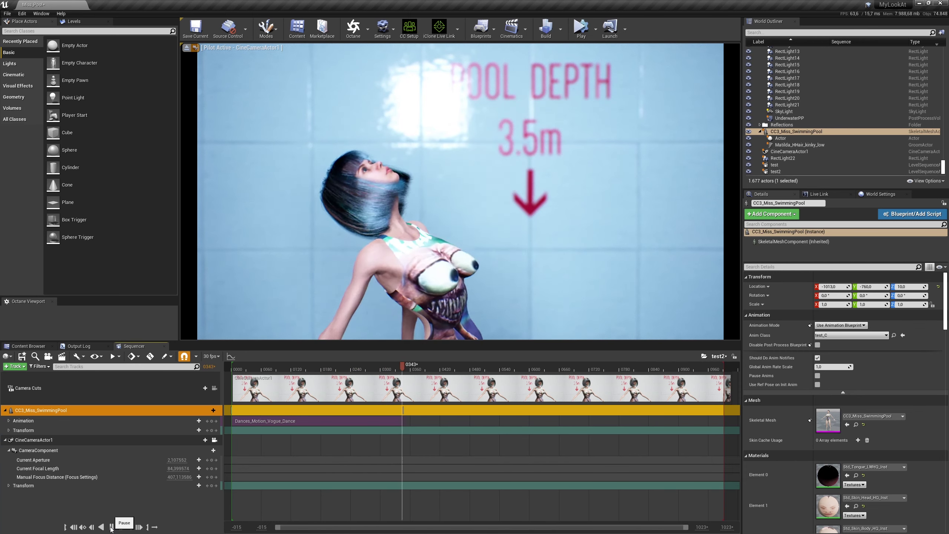
left_click(75, 529)
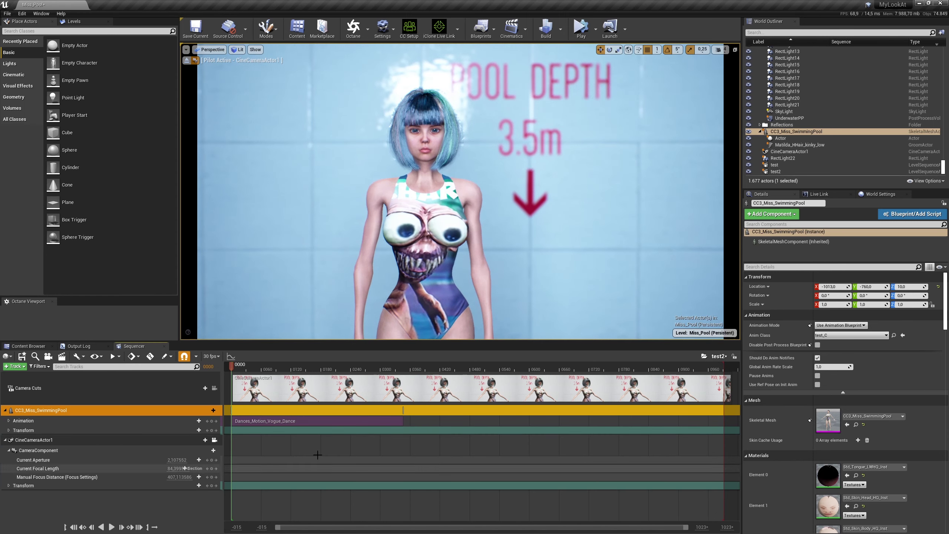
right_click(354, 420)
mouse_move(386, 306)
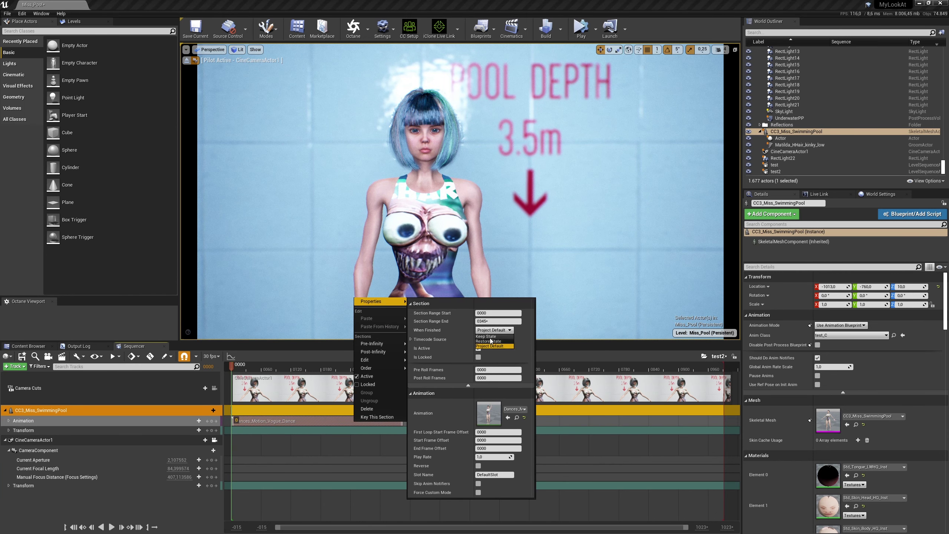
left_click(490, 341)
left_click(293, 333)
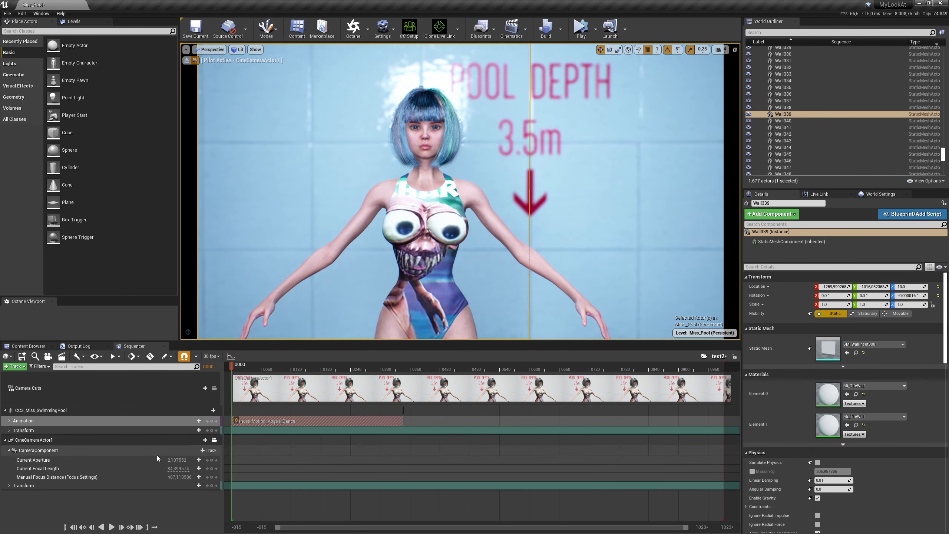
left_click(110, 527)
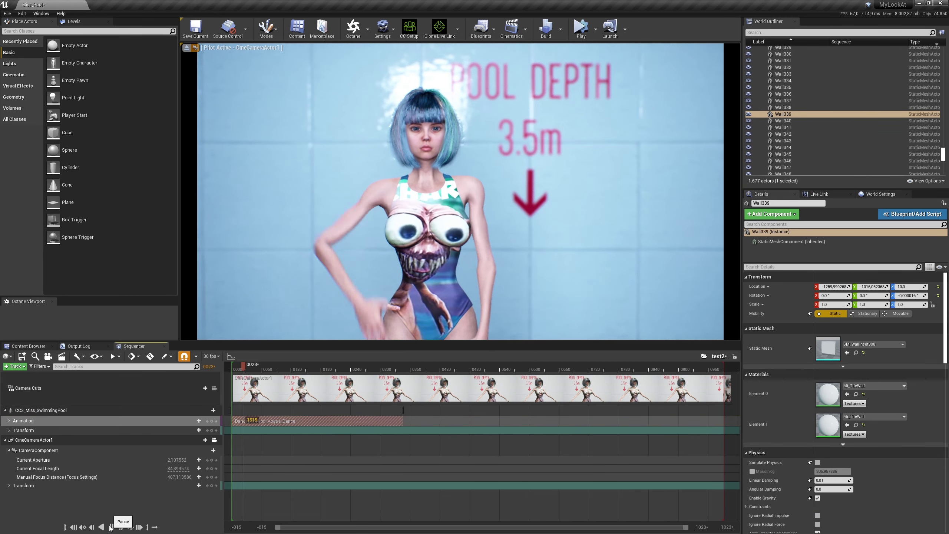